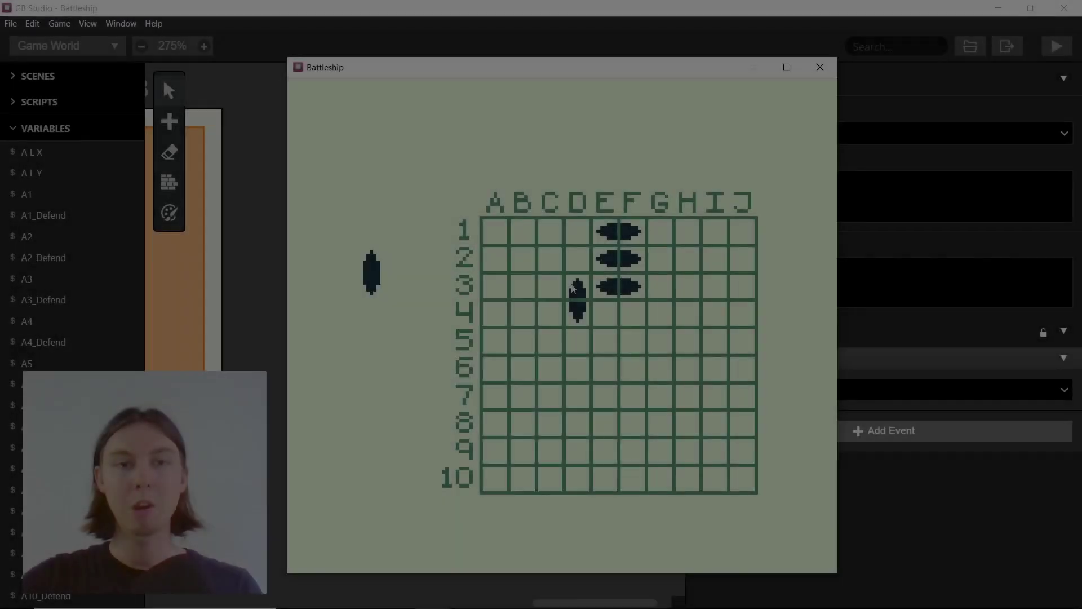
Move the first boat onto the grid and place it at B7–B8.
key("Right")
key("Right")
key("Right")
key("Down")
key("Down")
key("Down")
key("Down")
key("Left")
key("Down")
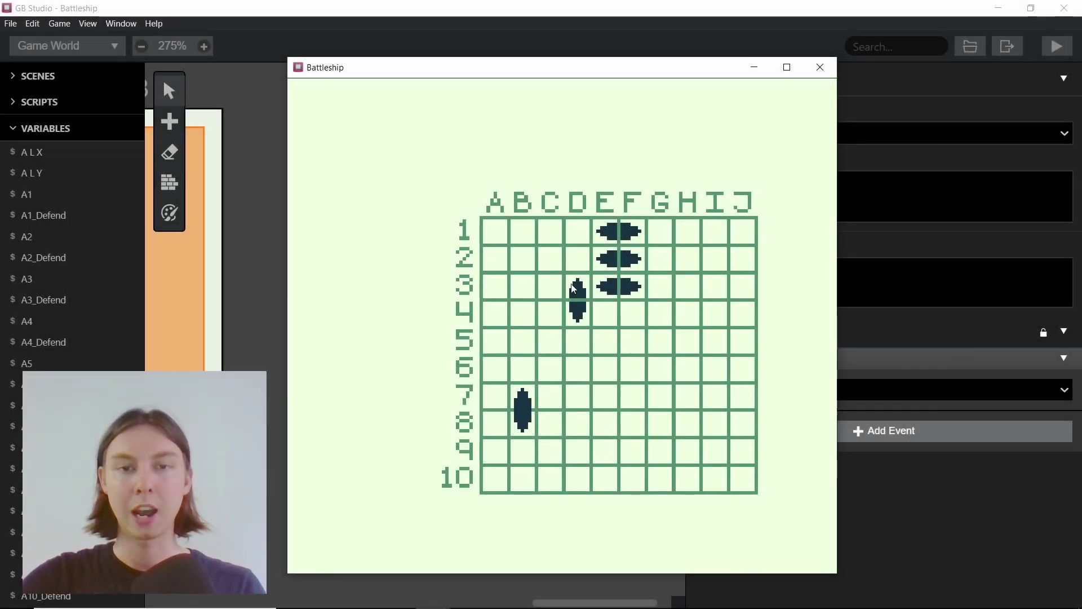
key("z")
key("z")
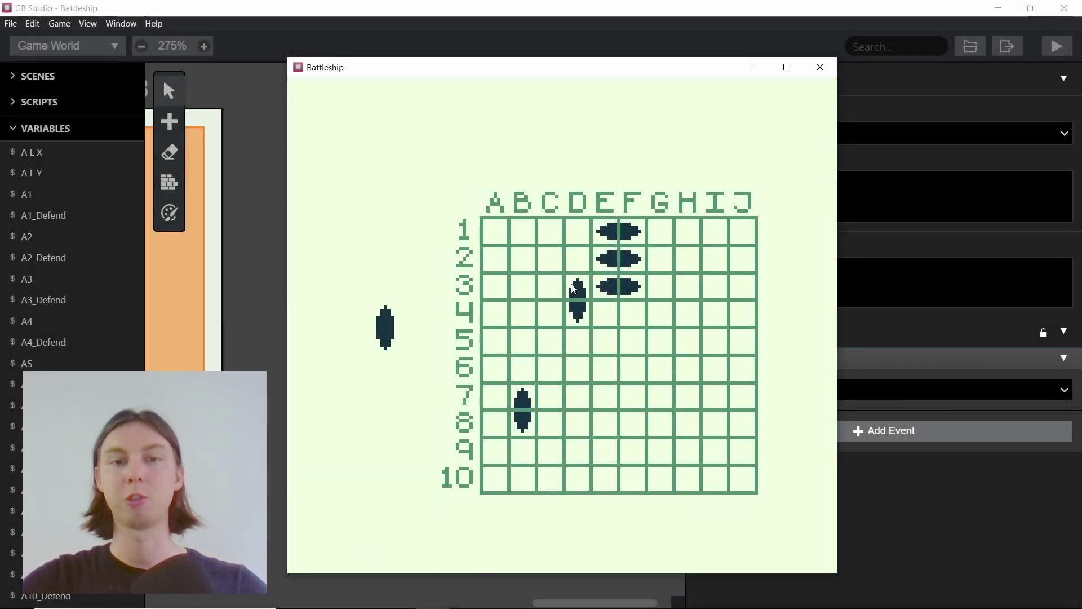
Dismiss the placed message and place the second boat at E7–E8.
key("Left")
key("Right")
key("Right")
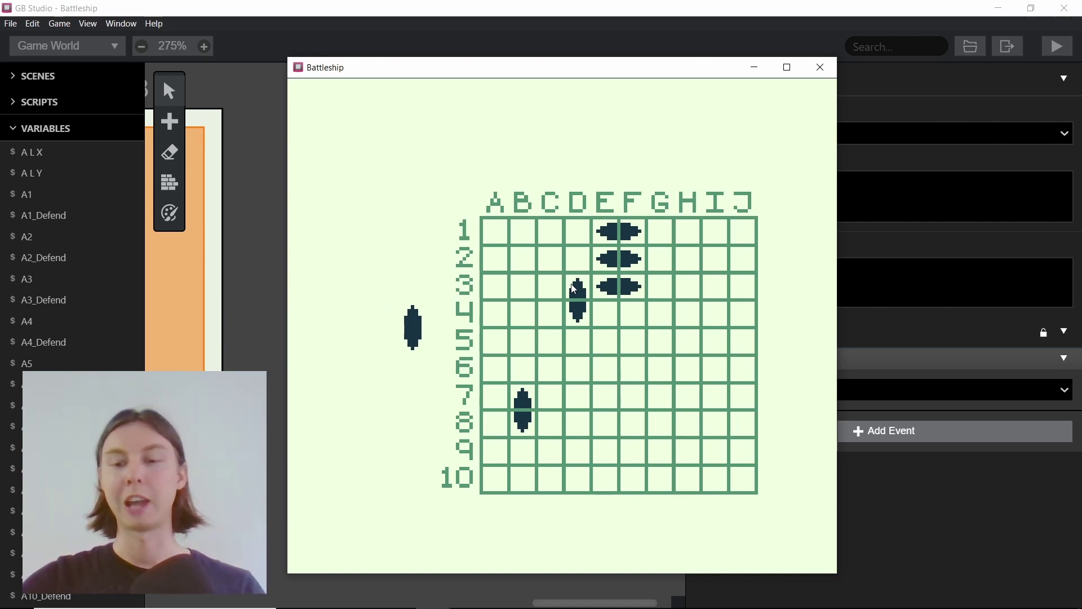
key("Right")
key("Left")
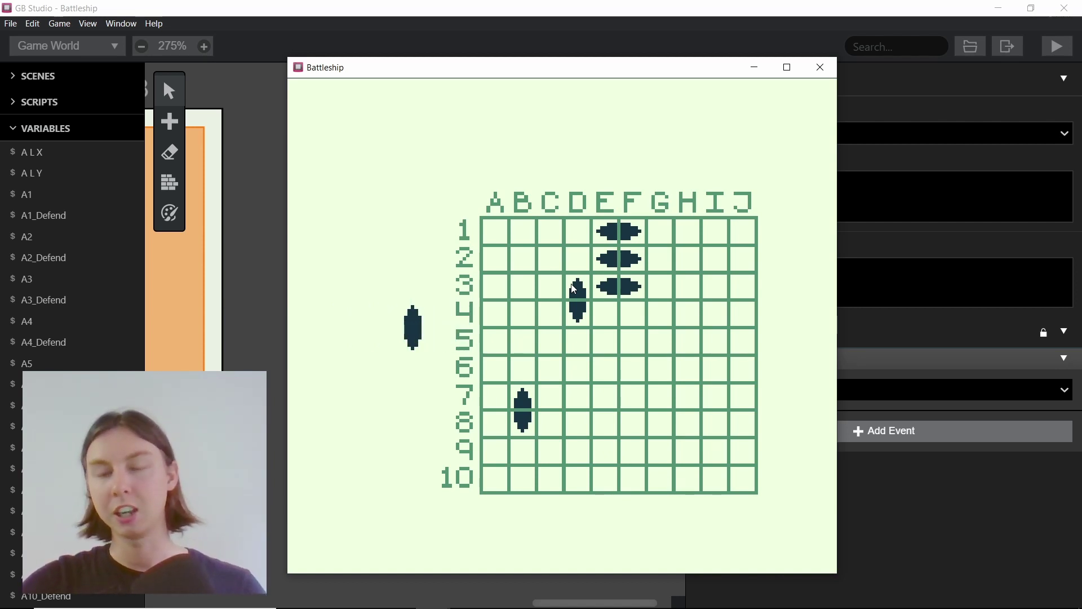
key("Down")
key("Down")
key("Up")
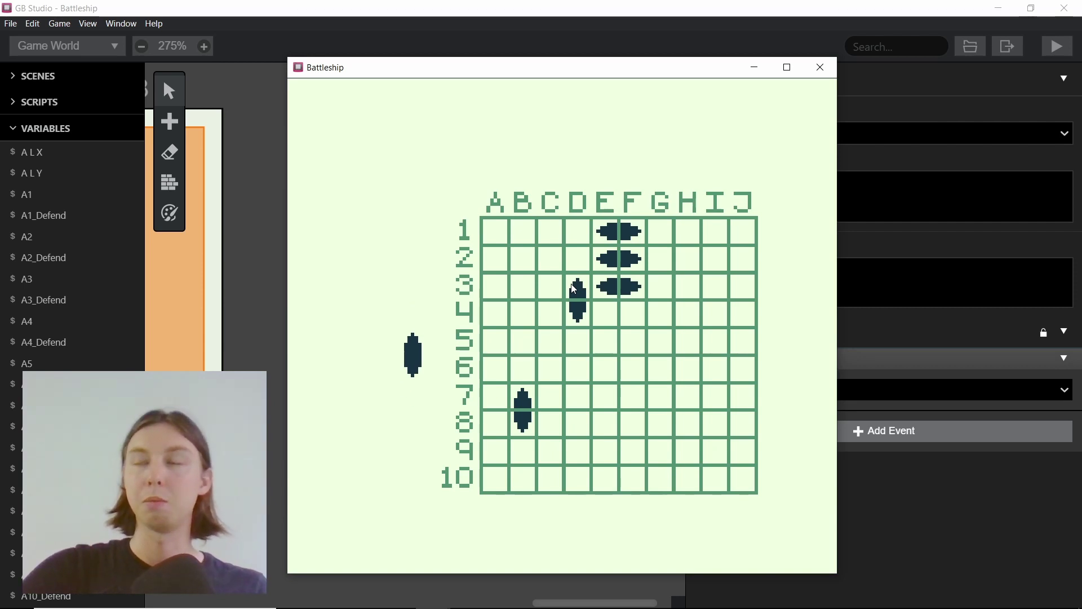
key("Right")
key("Right")
key("Right")
key("Right")
key("Right")
key("Right")
key("Right")
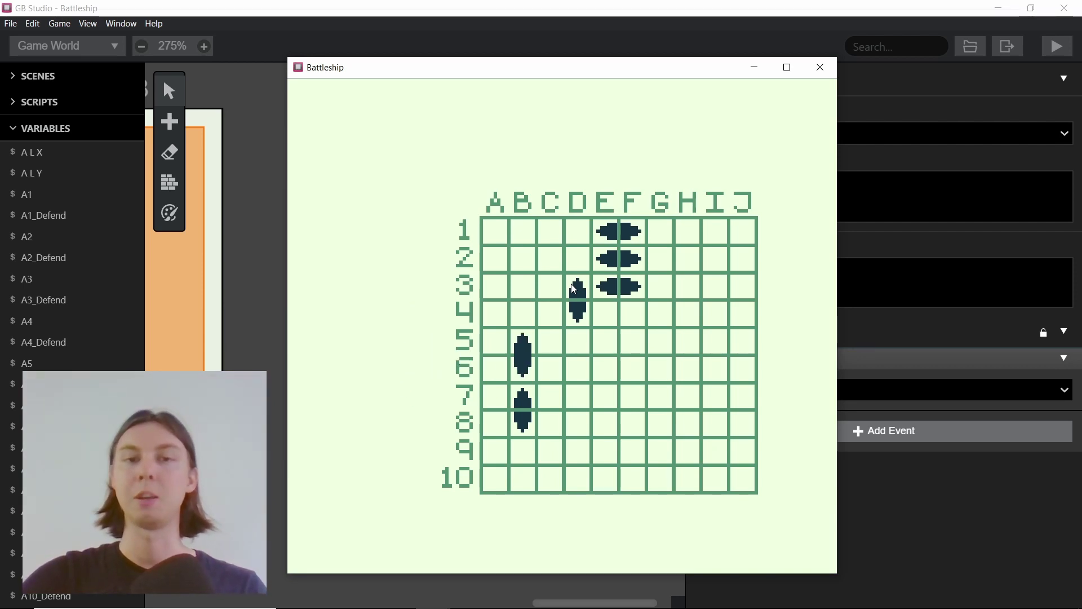
key("Down")
key("Down")
key("z")
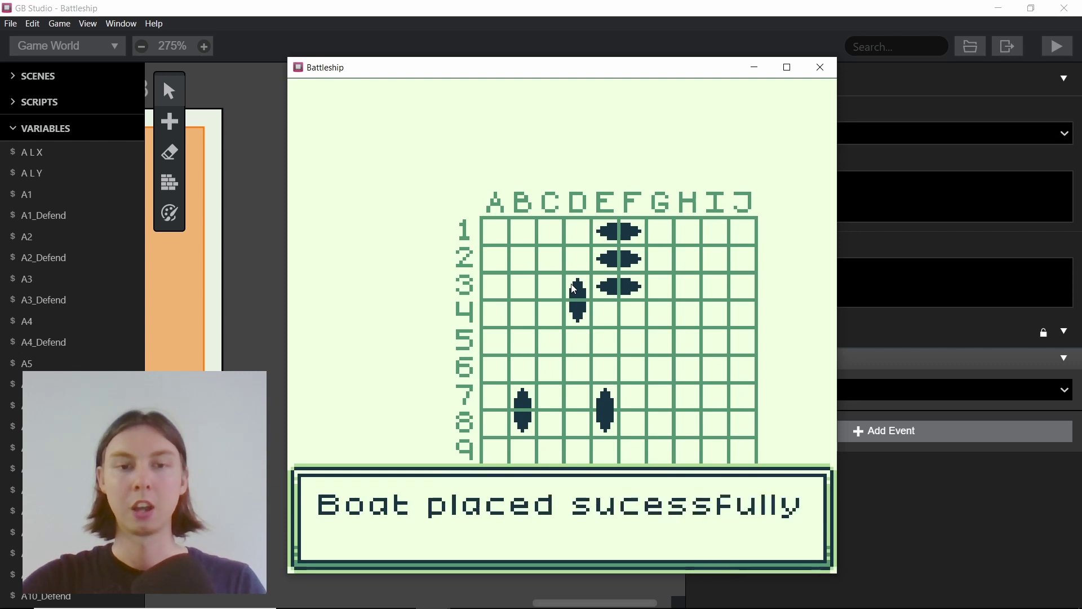
Bring the third boat onto the grid and rotate it between horizontal and vertical.
key("z")
key("Right")
key("x")
key("Up")
key("Up")
key("Right")
key("Right")
key("Left")
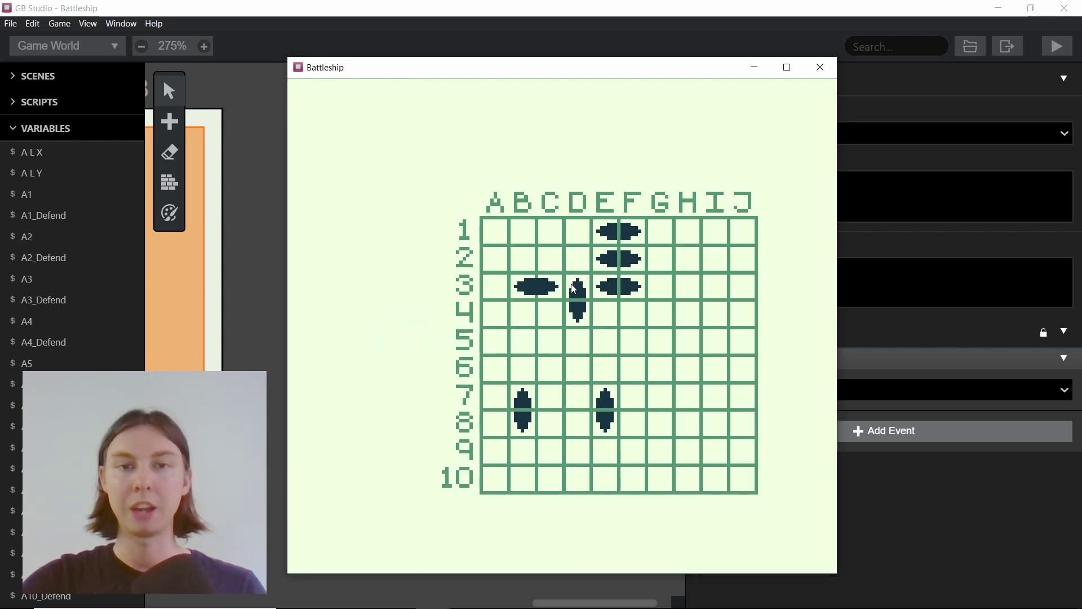
key("x")
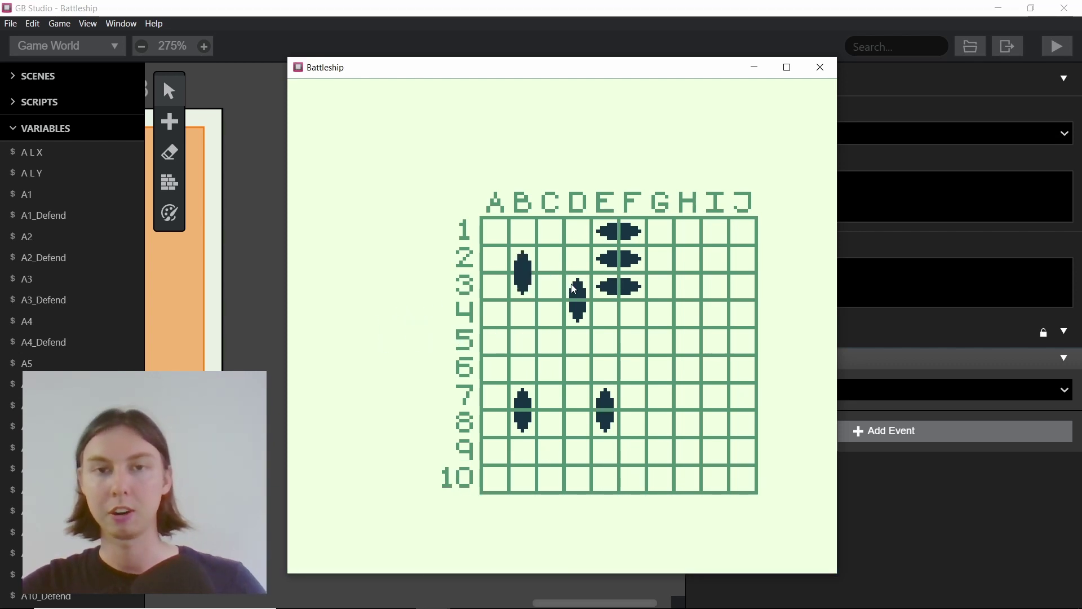
Move the third boat around the grid and place it vertically at B2–B3.
key("Up")
key("Left")
key("Up")
key("Down")
key("Down")
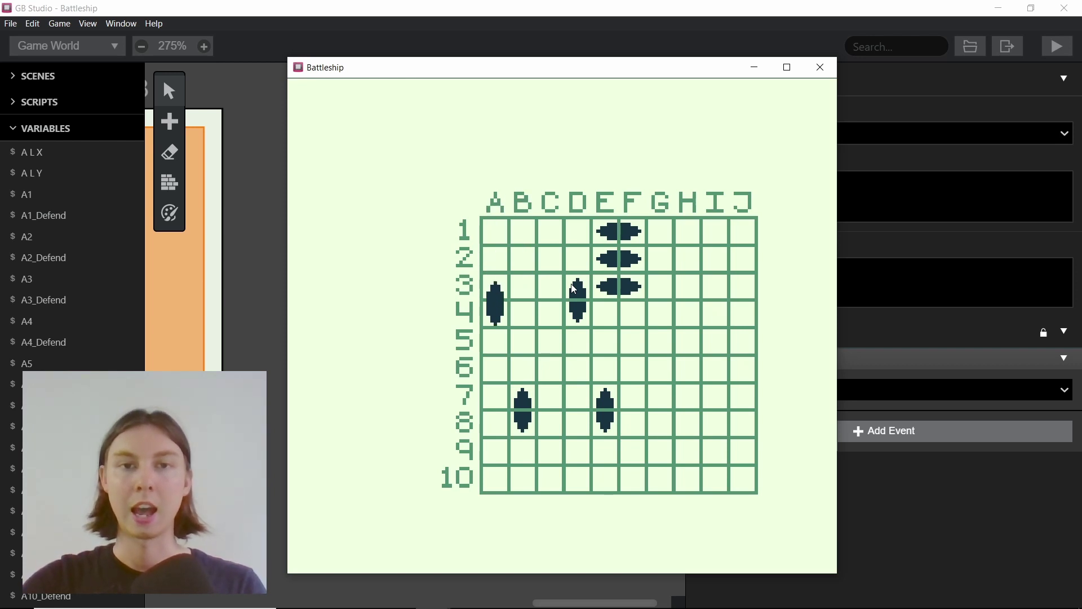
key("Up")
key("Up")
key("Right")
key("Right")
key("Right")
key("Right")
key("Right")
key("Right")
key("Right")
key("Right")
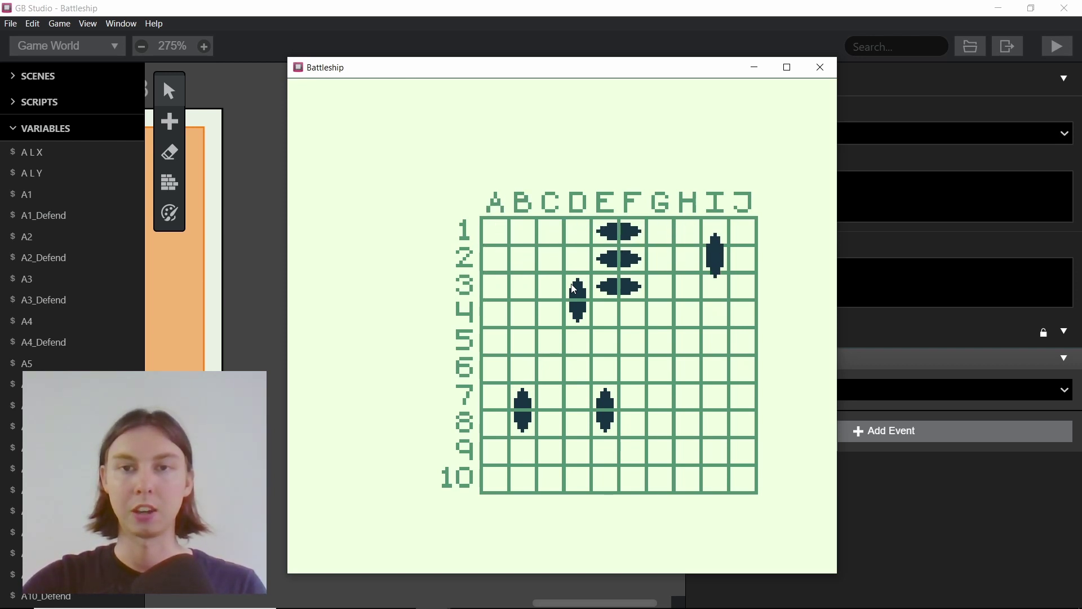
key("Down")
key("Left")
key("Left")
key("Left")
key("Left")
key("Left")
key("Down")
key("Down")
key("Down")
key("Down")
key("Right")
key("Right")
key("Up")
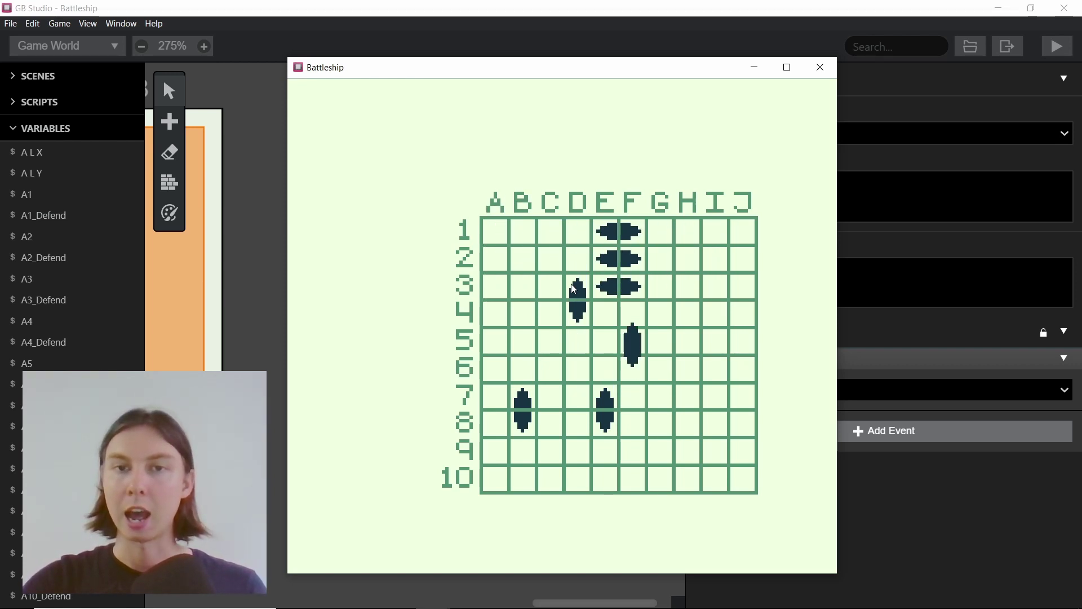
key("Up")
key("Left")
key("Left")
Dismiss the placed message and bring the next boat beside the grid.
key("Left")
key("Left")
key("Left")
key("Up")
key("Up")
key("Right")
key("z")
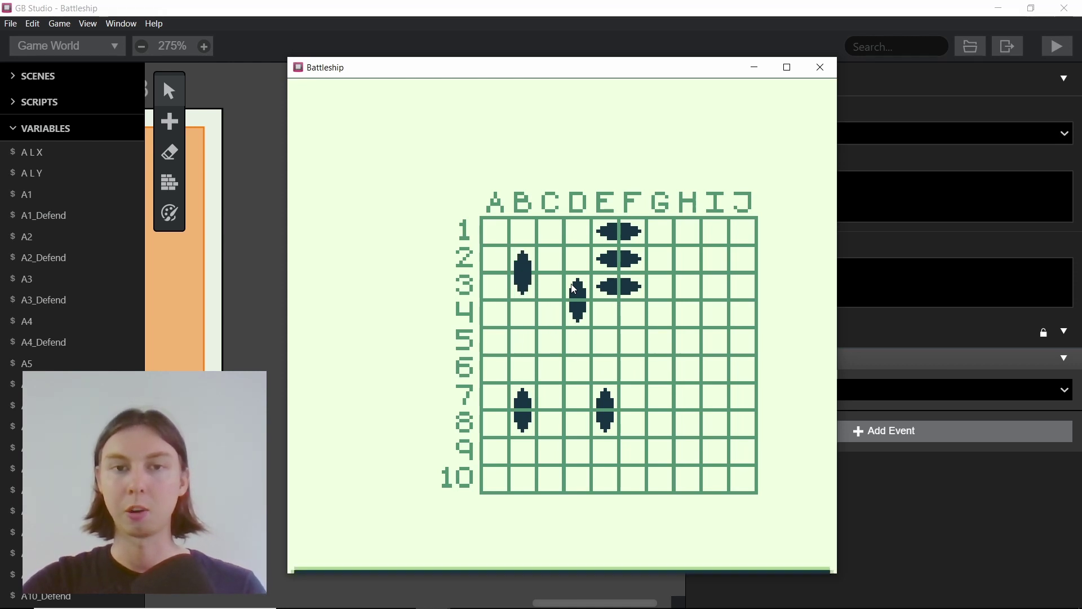
key("z")
key("Left")
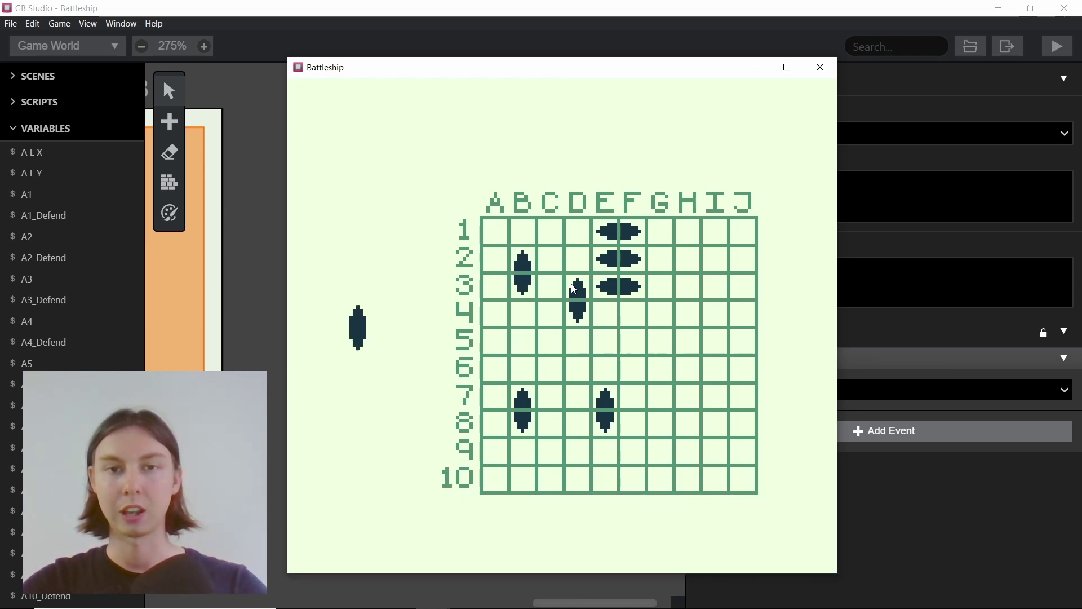
key("Right")
key("Right")
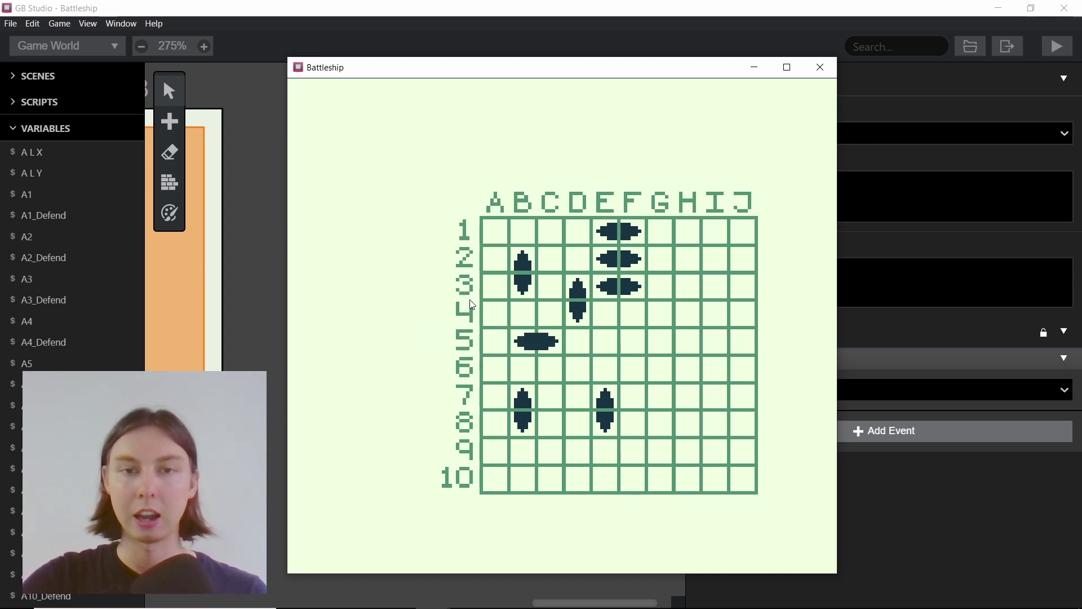
Place a horizontal boat at B5–C5 and a vertical boat at D6–D7, then minimize the game.
key("z")
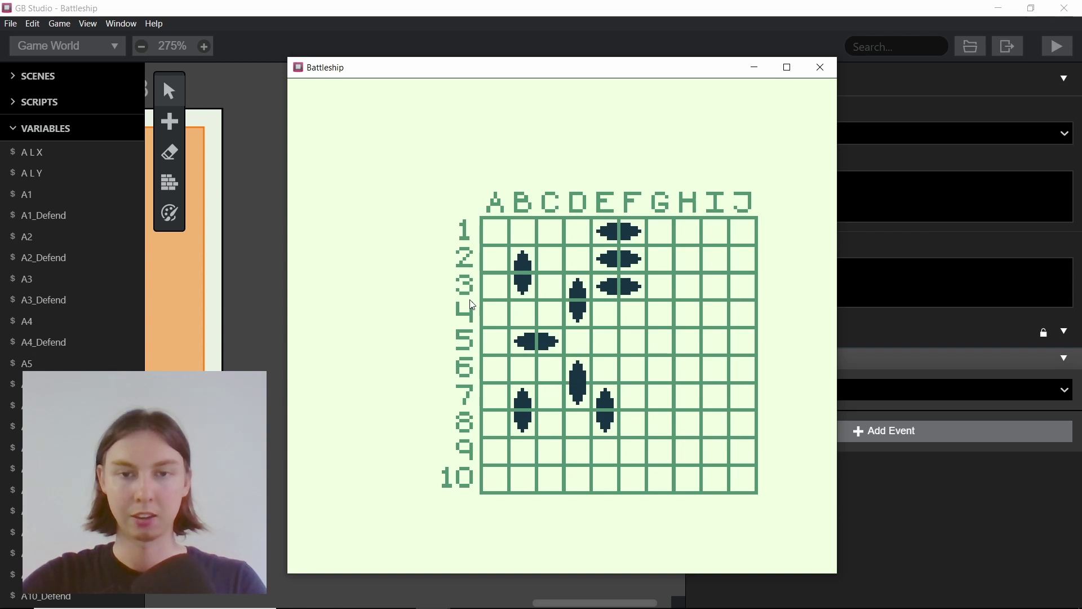
key("z")
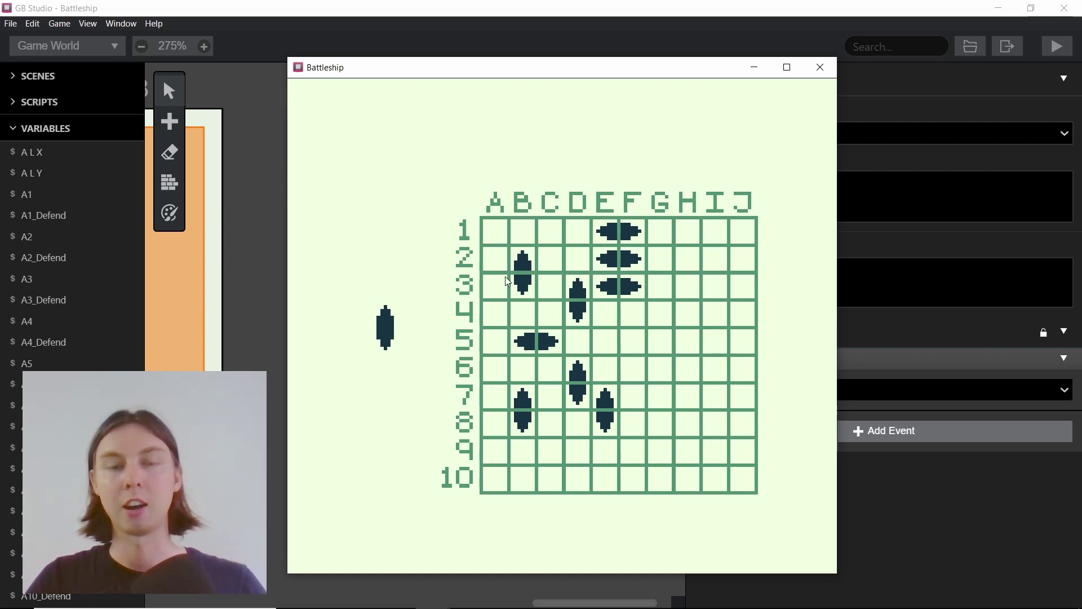
left_click(753, 67)
Return to the editor canvas and select the 10x10 Grid (Set Up) scene.
scroll(564, 238, "down", 5)
left_click(564, 238)
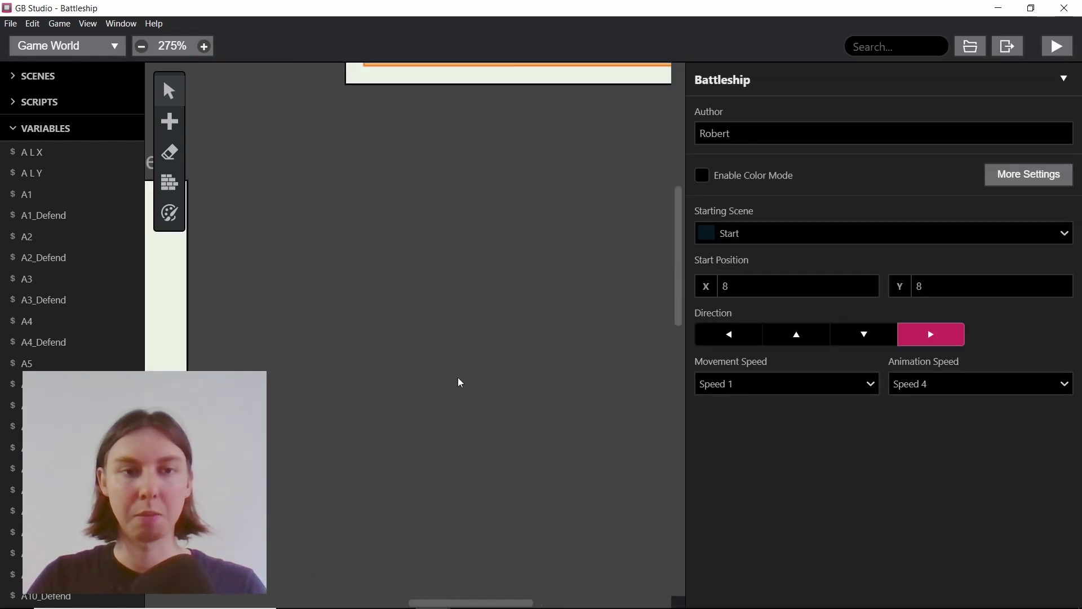
scroll(548, 286, "up", 5)
left_click(481, 214)
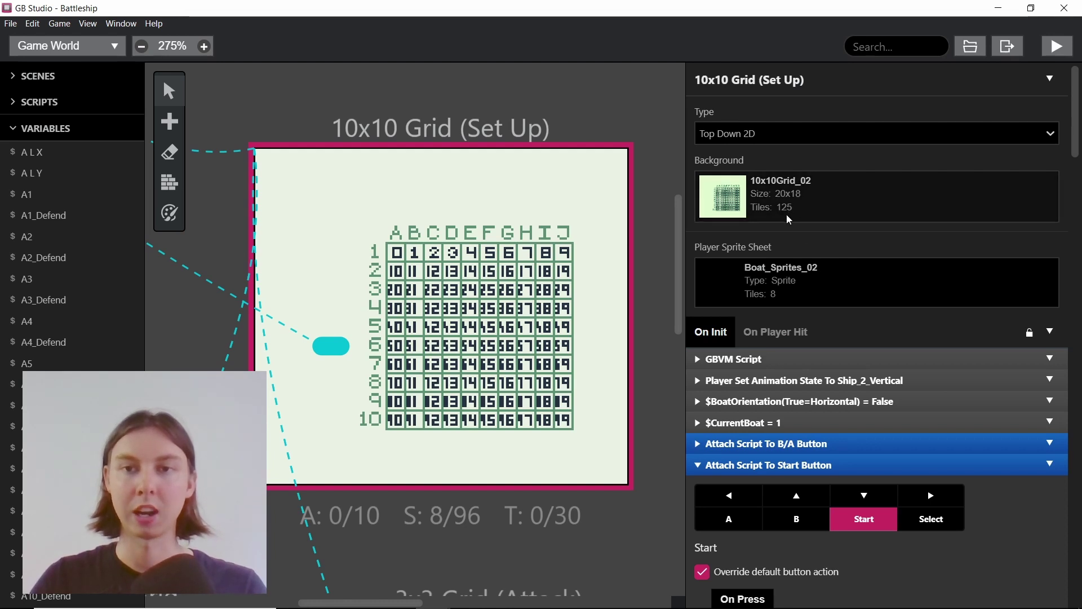
Review the grid scene's scripts, deselect it, and zoom out toward the !_01_Tiles scene.
scroll(574, 303, "up", 2, "ctrl")
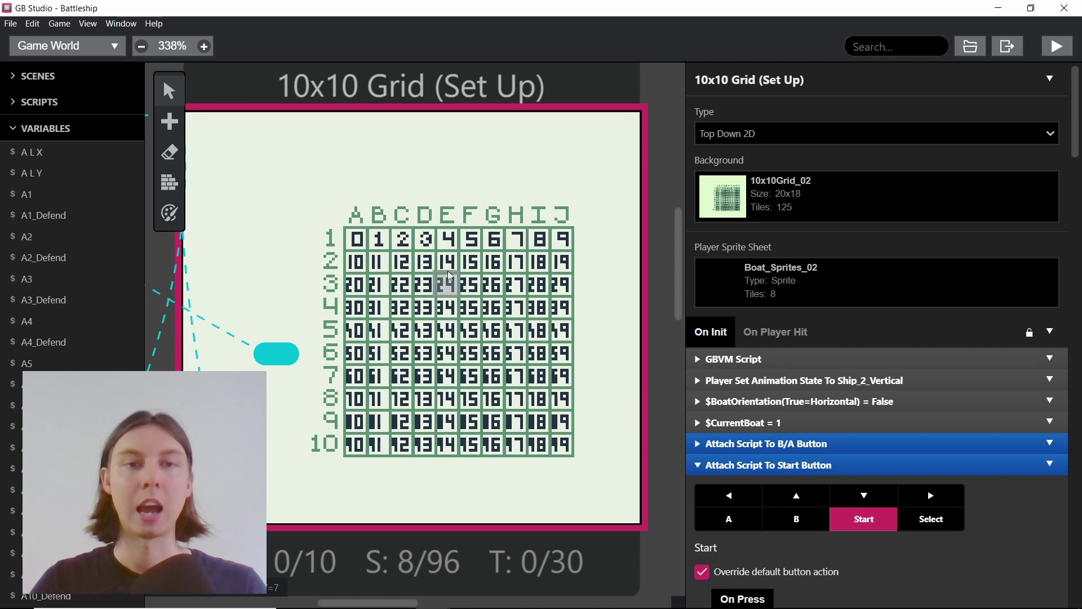
scroll(451, 277, "down", 4, "ctrl")
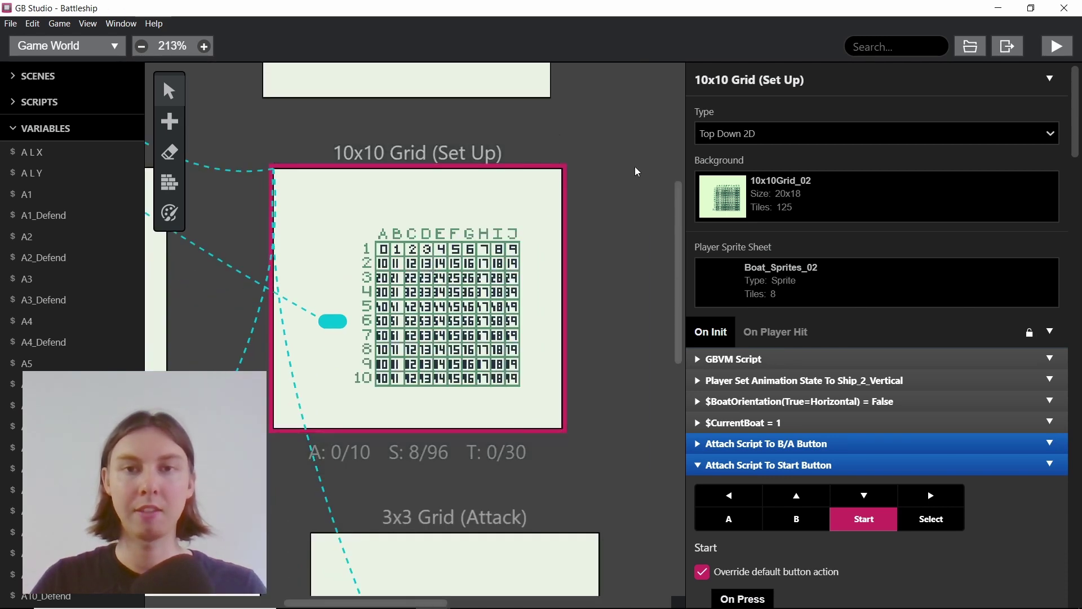
left_click(637, 172)
scroll(637, 172, "up", 5)
scroll(490, 282, "right", 3)
Select the !_01_Tiles scene and zoom to about 463% on its boat, water and hit tiles.
left_click(570, 94)
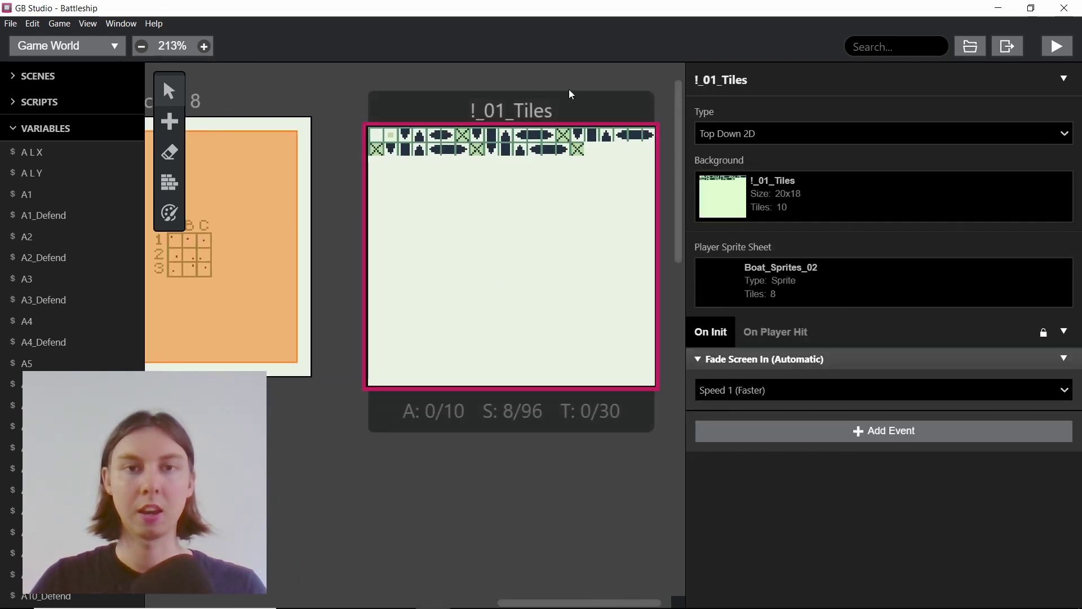
scroll(569, 95, "up", 4, "ctrl")
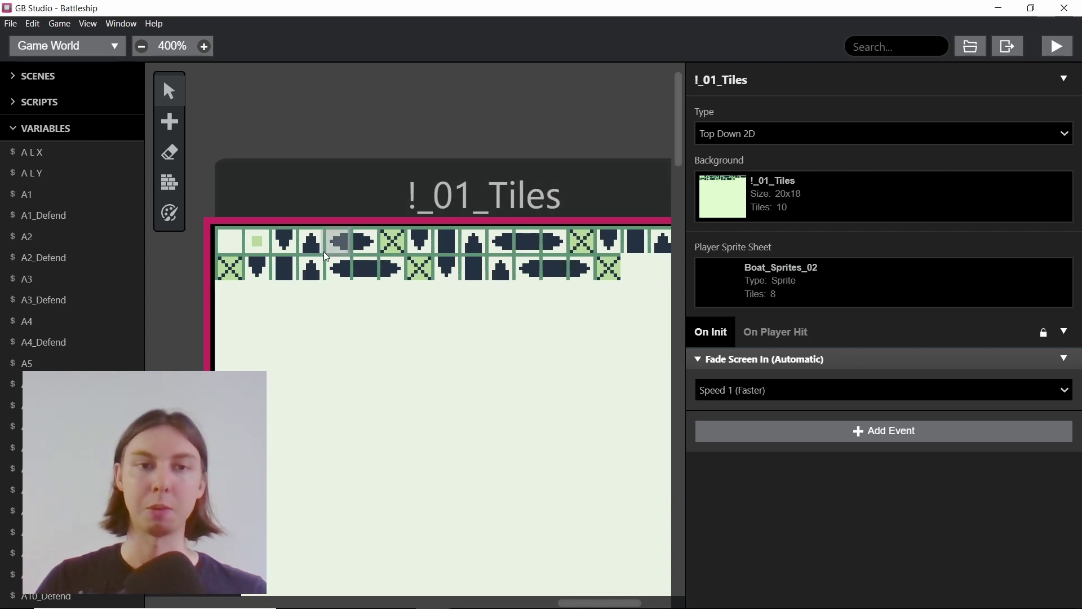
scroll(287, 255, "up", 2, "ctrl")
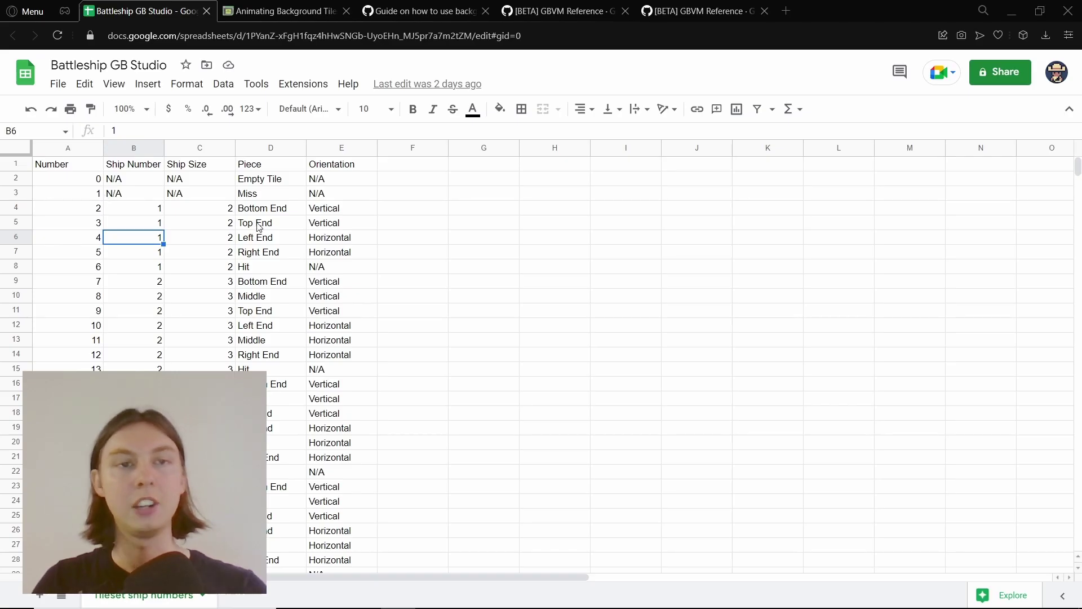
scroll(258, 226, "down", 3)
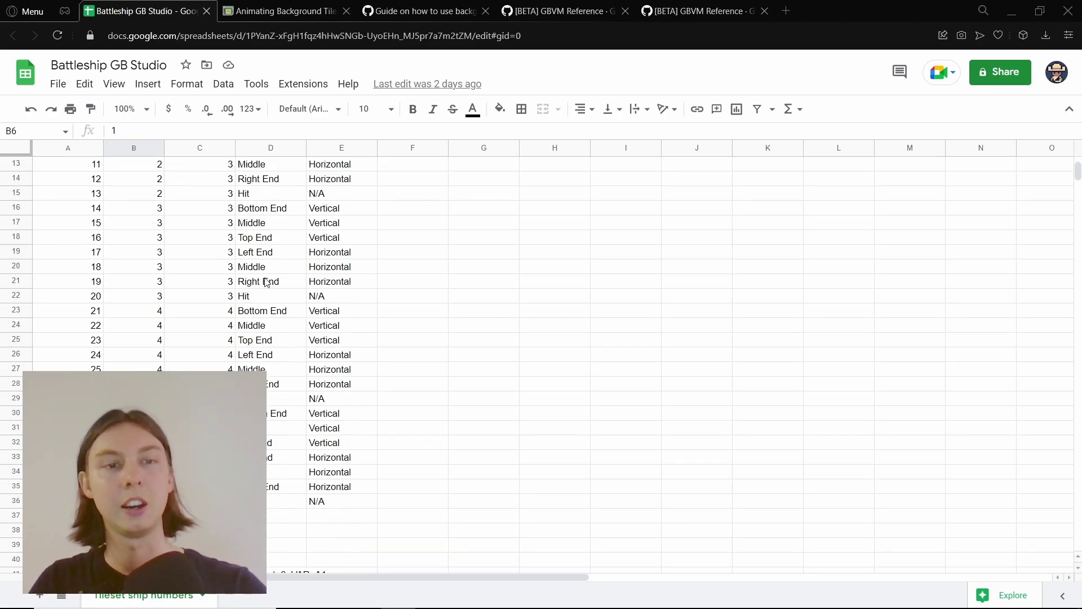
scroll(242, 260, "up", 3)
scroll(234, 274, "down", 5)
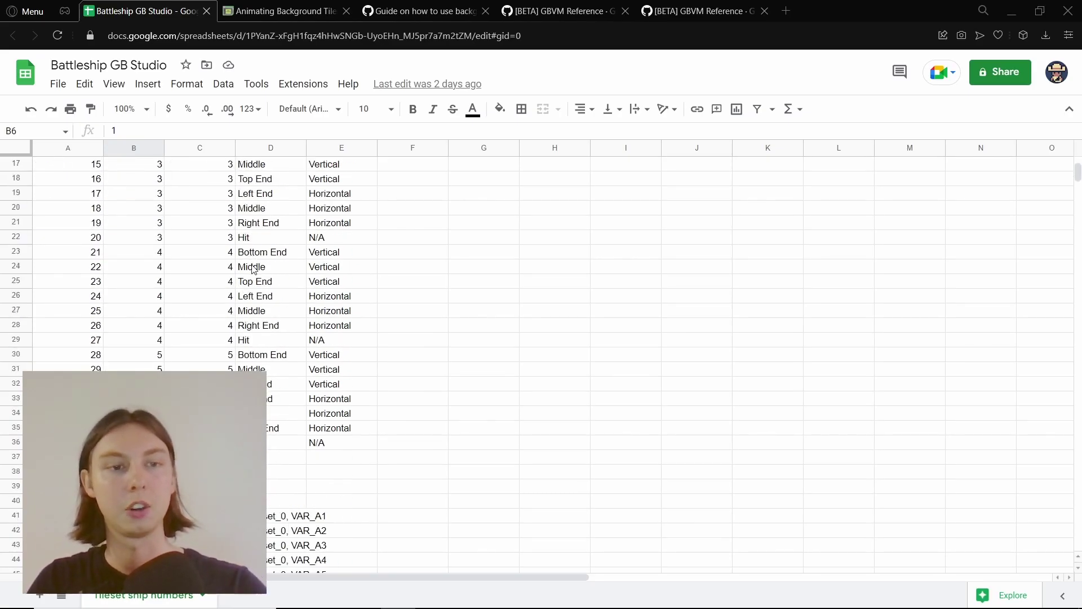
scroll(252, 269, "up", 5)
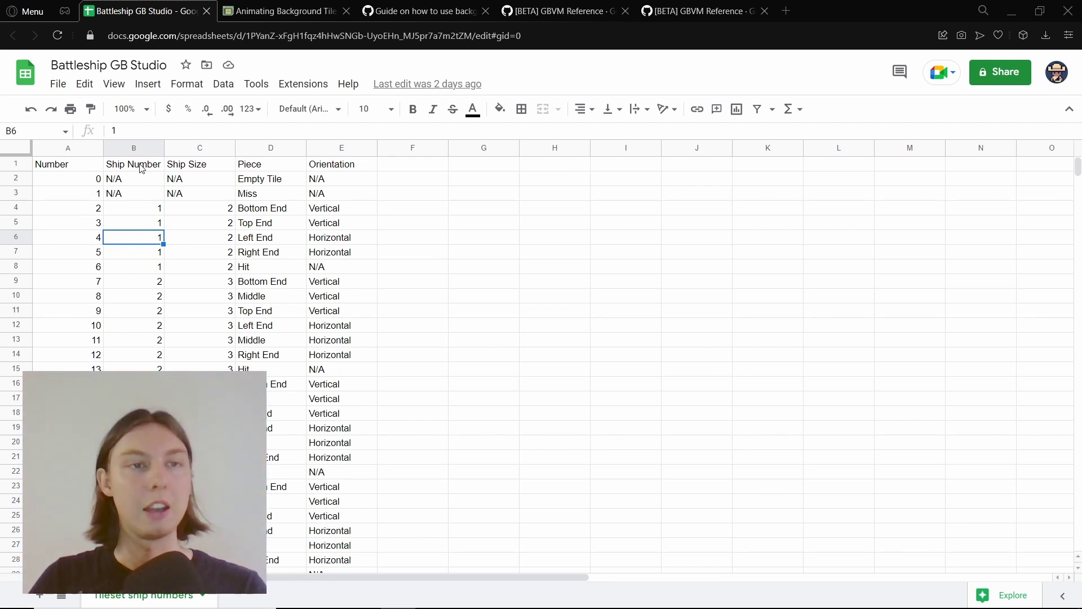
left_click_drag(133, 209, 336, 280)
left_click(317, 271)
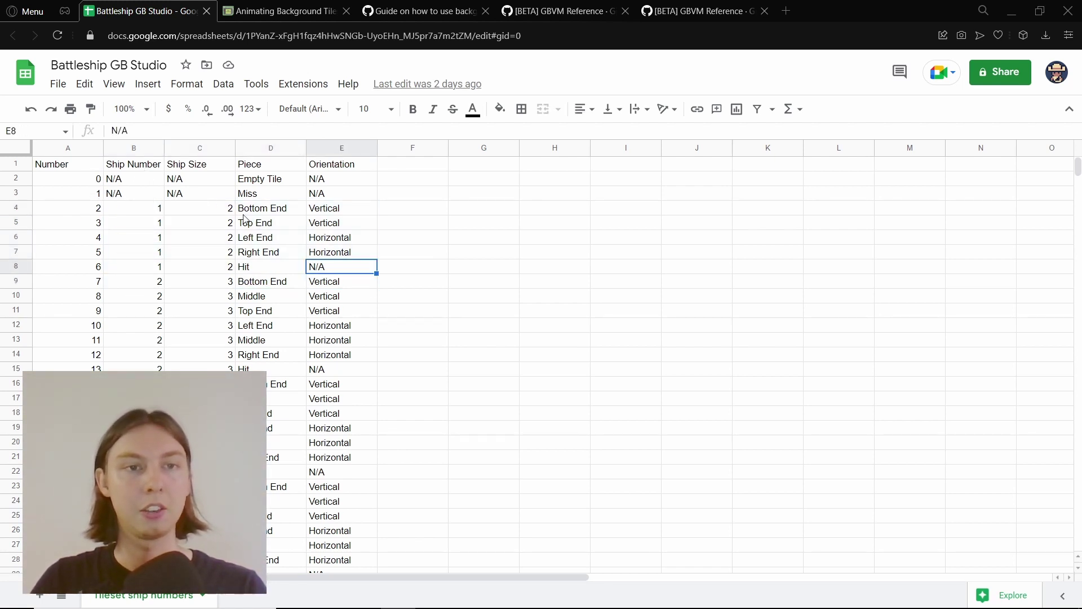
left_click_drag(267, 213, 96, 276)
left_click(272, 241)
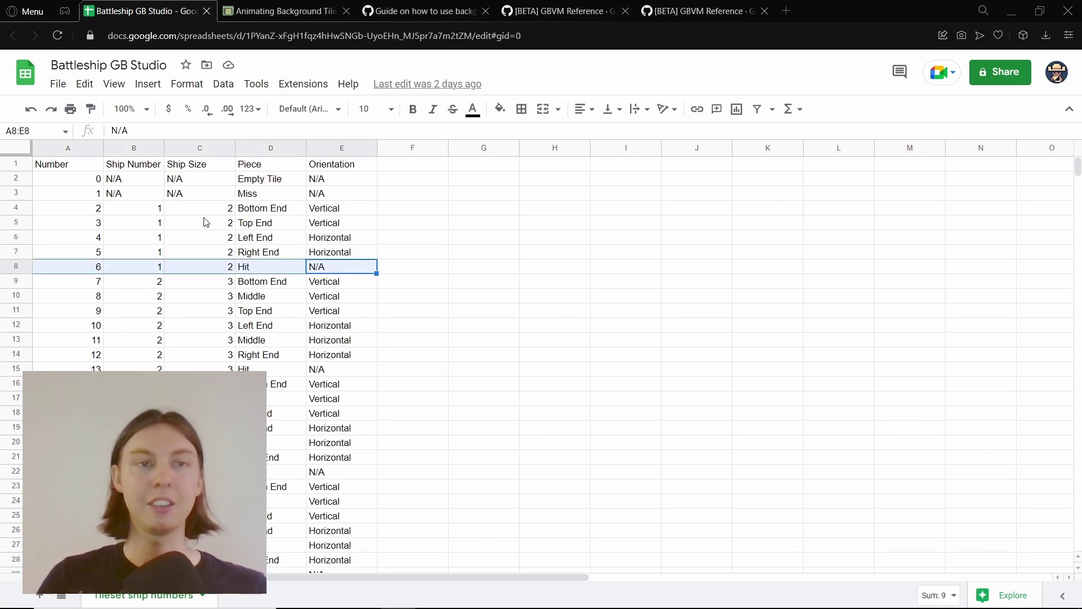
left_click(265, 214)
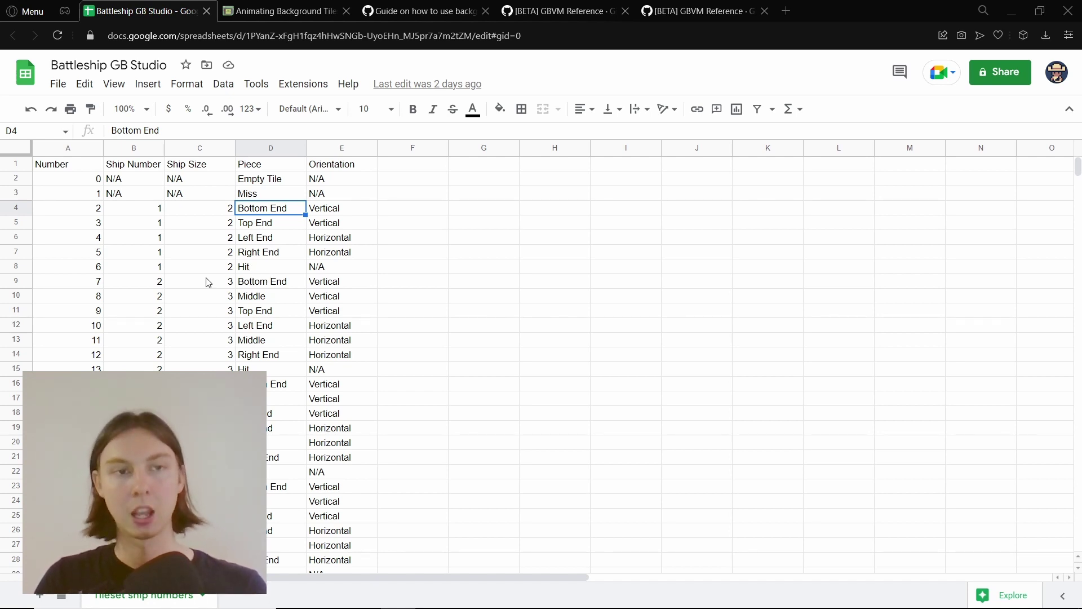
Highlight the first ship's tile numbers and pieces (A4:E8, C4:D8), then return to GB Studio.
left_click_drag(99, 216, 97, 285)
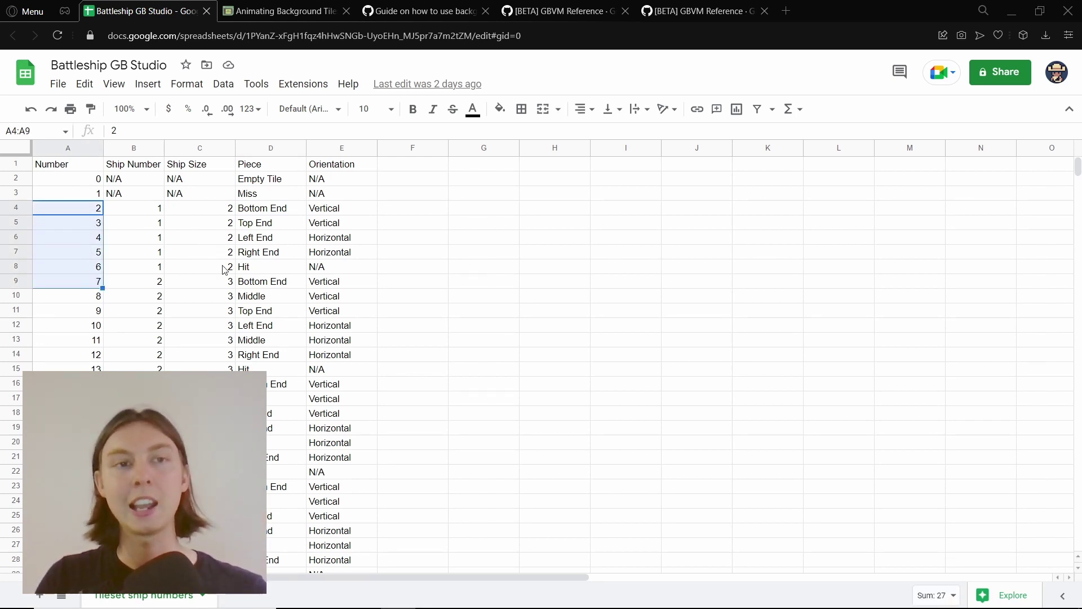
left_click_drag(199, 210, 203, 280)
key("ctrl+z")
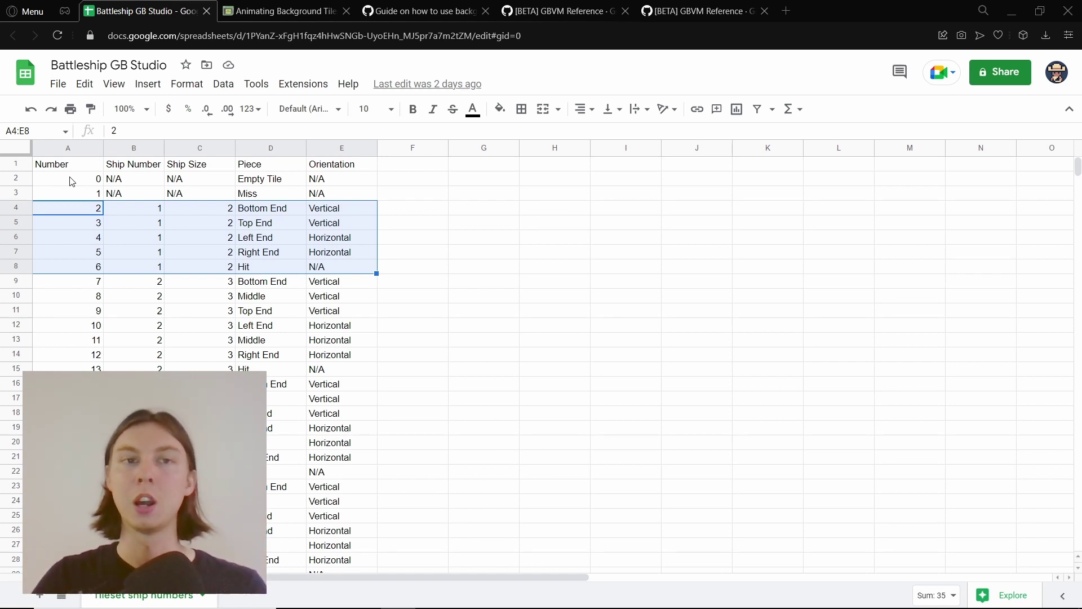
left_click(299, 213)
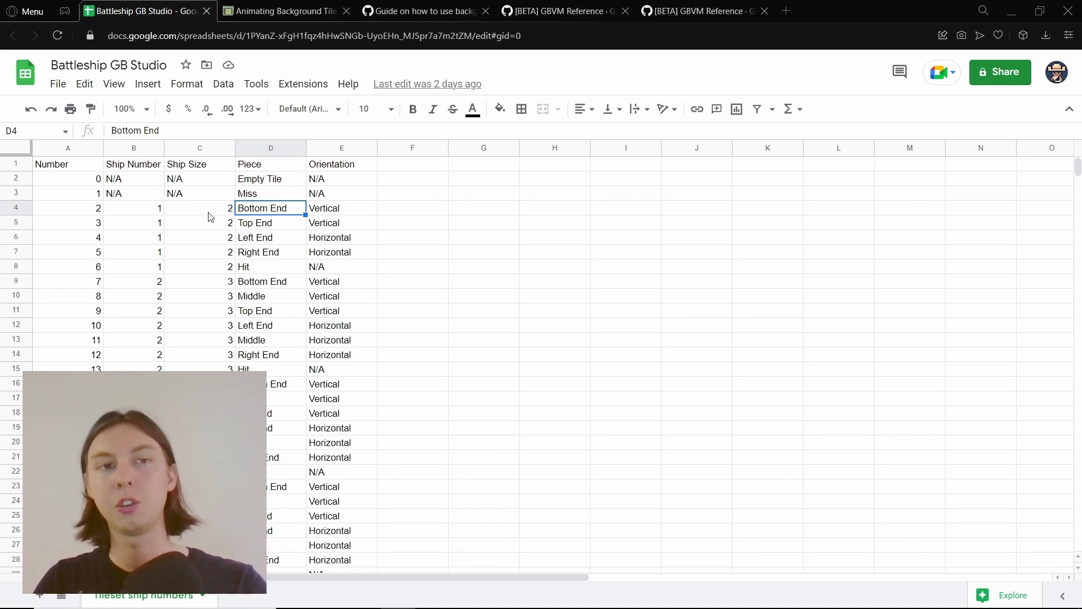
left_click_drag(214, 209, 271, 267)
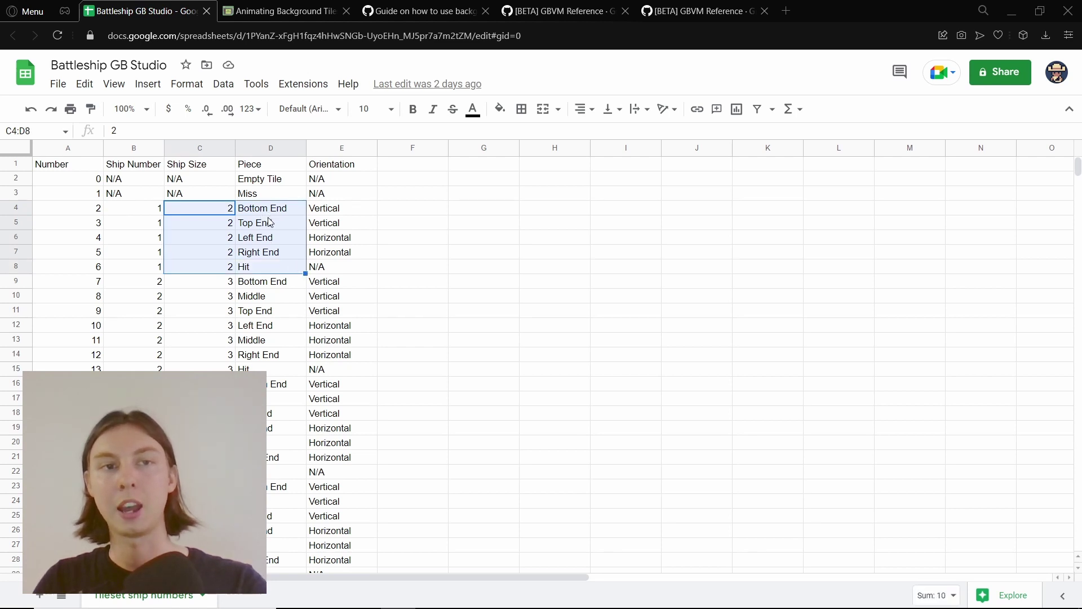
scroll(274, 293, "down", 3)
scroll(273, 298, "up", 3)
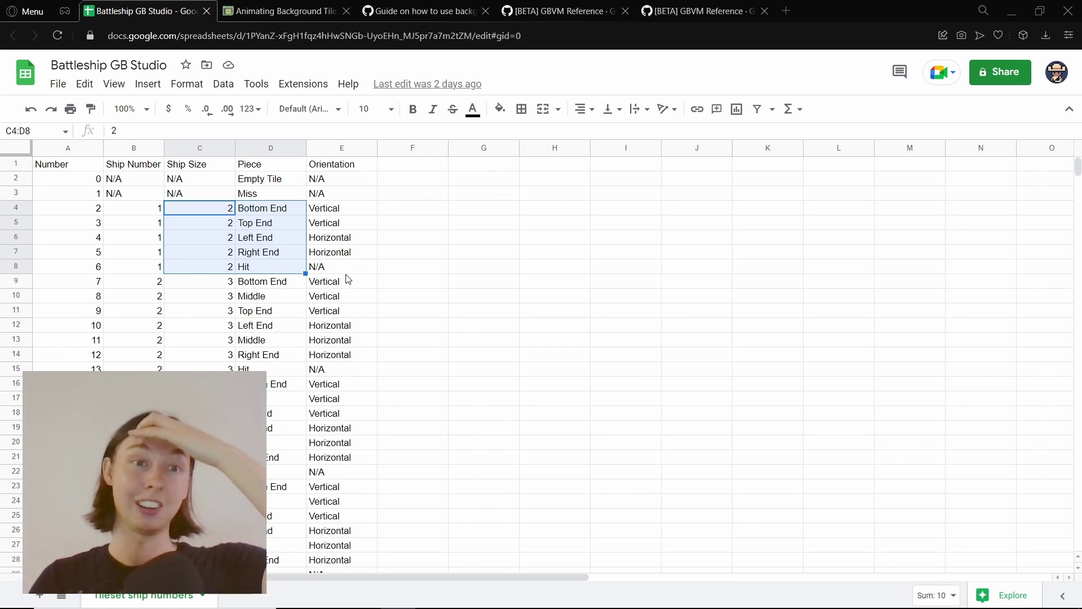
key("alt+Tab")
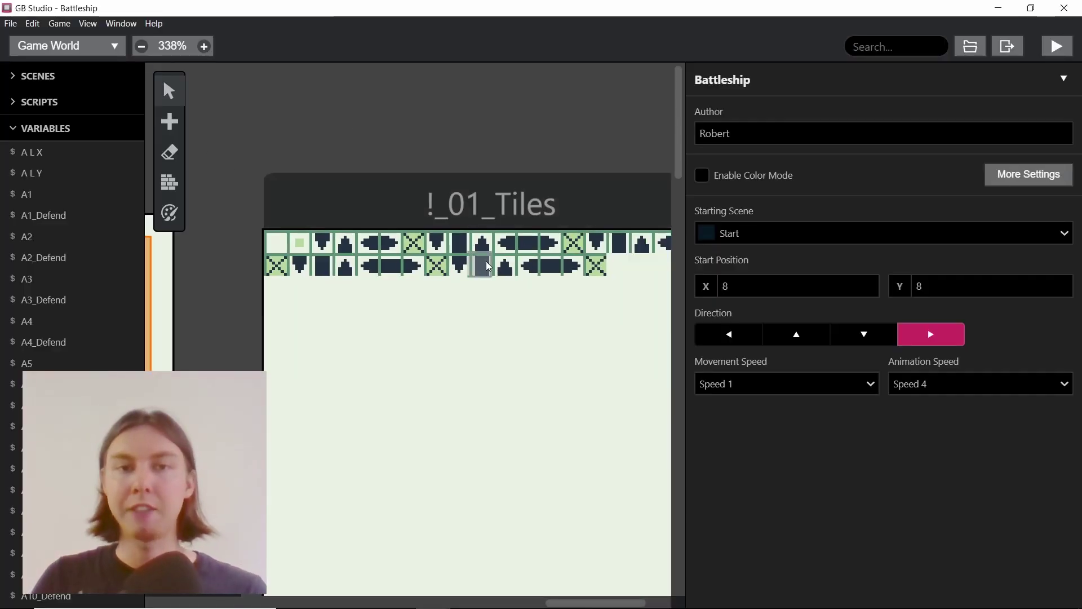
Pan the Game World to the 10x10 Grid (Set Up) scene and select it.
scroll(488, 266, "right", 3)
scroll(488, 285, "down", 3, "ctrl")
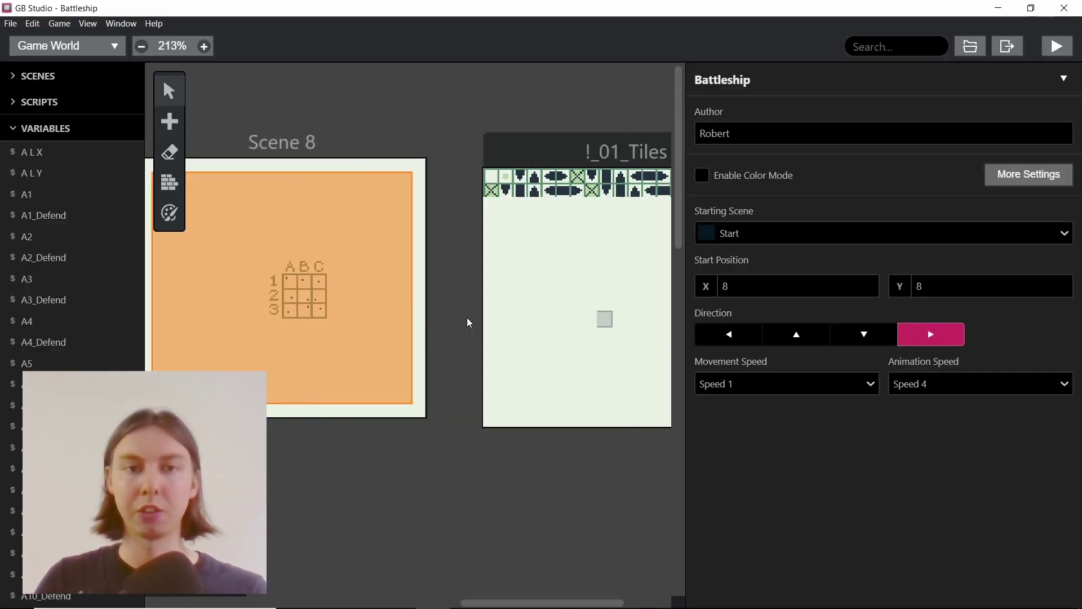
scroll(469, 322, "left", 5)
scroll(469, 322, "down", 10)
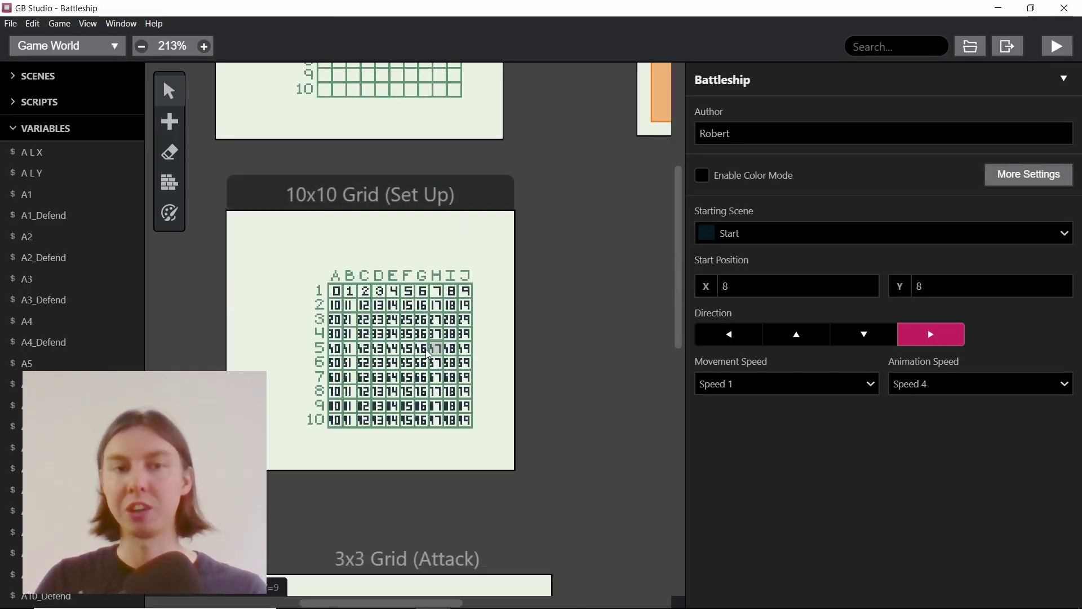
left_click(428, 353)
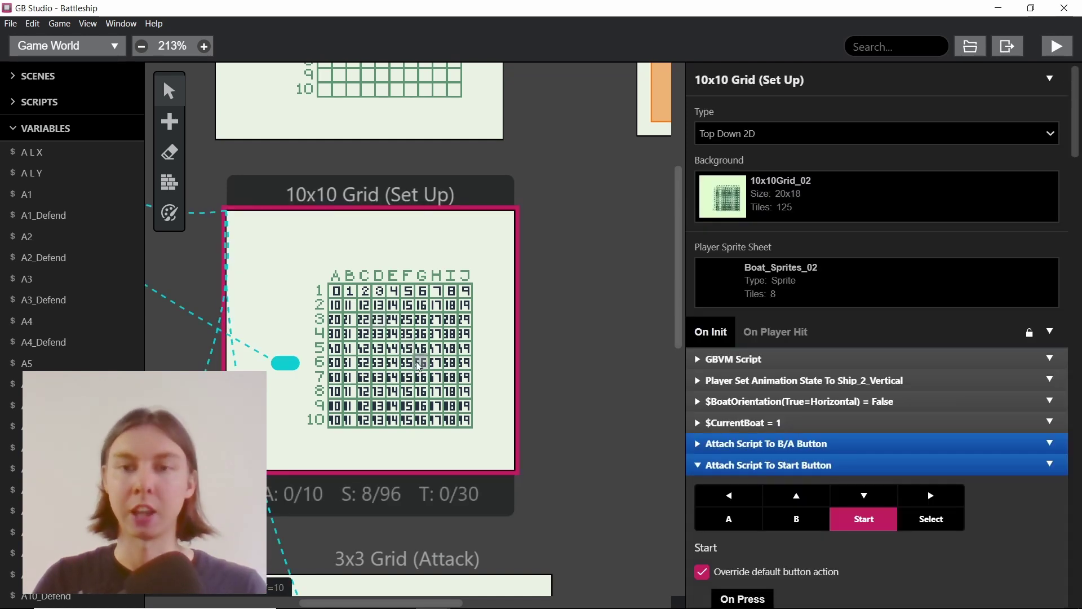
Scroll its On Init script to the Start-button handler that stores the player position.
scroll(741, 400, "down", 5)
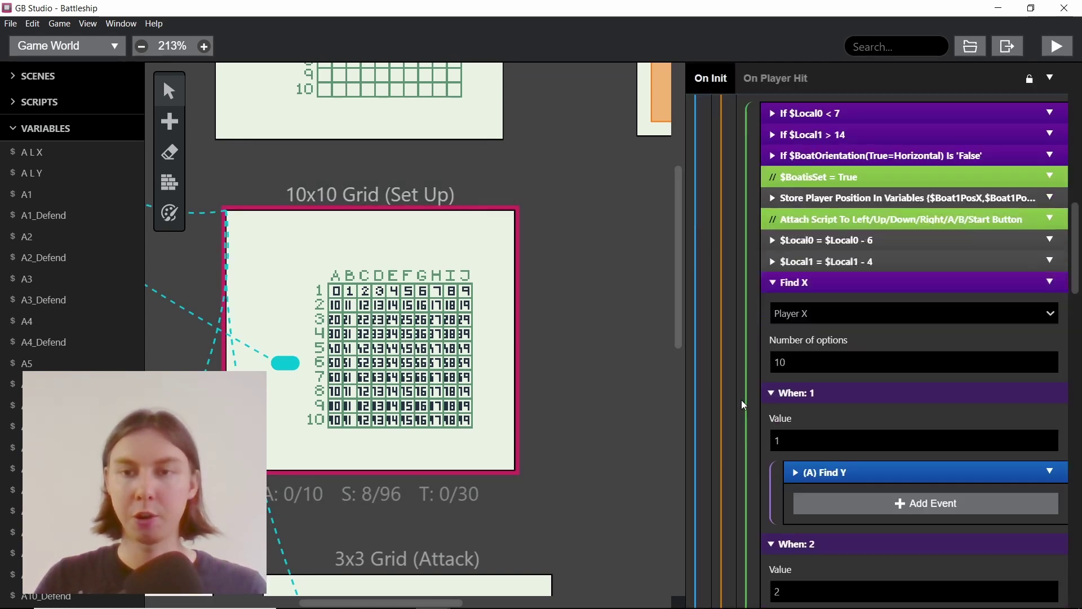
scroll(742, 400, "down", 1)
scroll(758, 323, "up", 2)
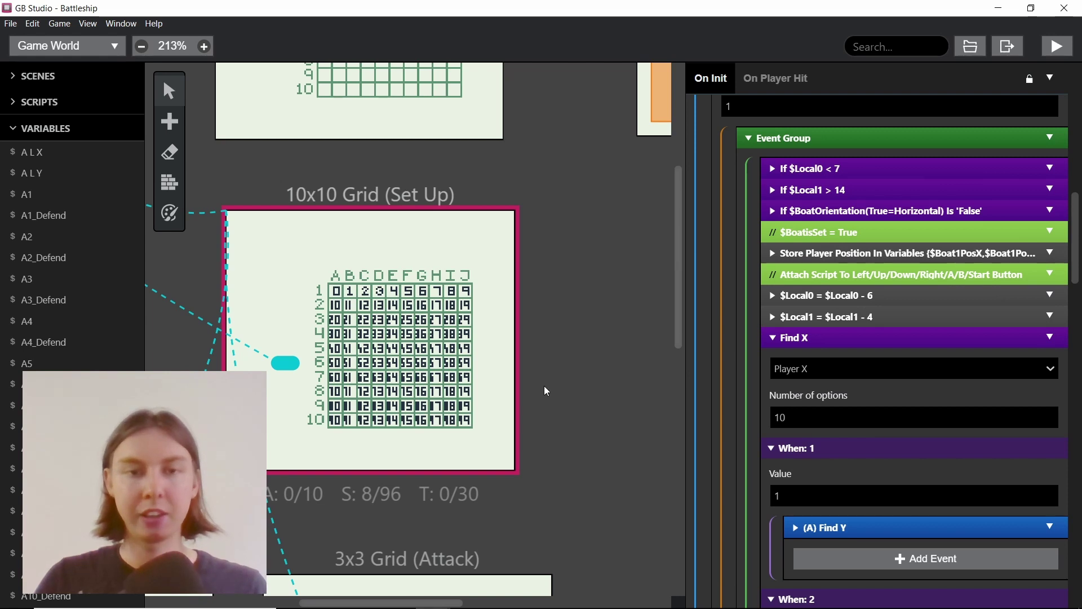
scroll(545, 386, "down", 4)
scroll(554, 382, "up", 3, "ctrl")
scroll(550, 391, "down", 1, "ctrl")
scroll(550, 391, "left", 4)
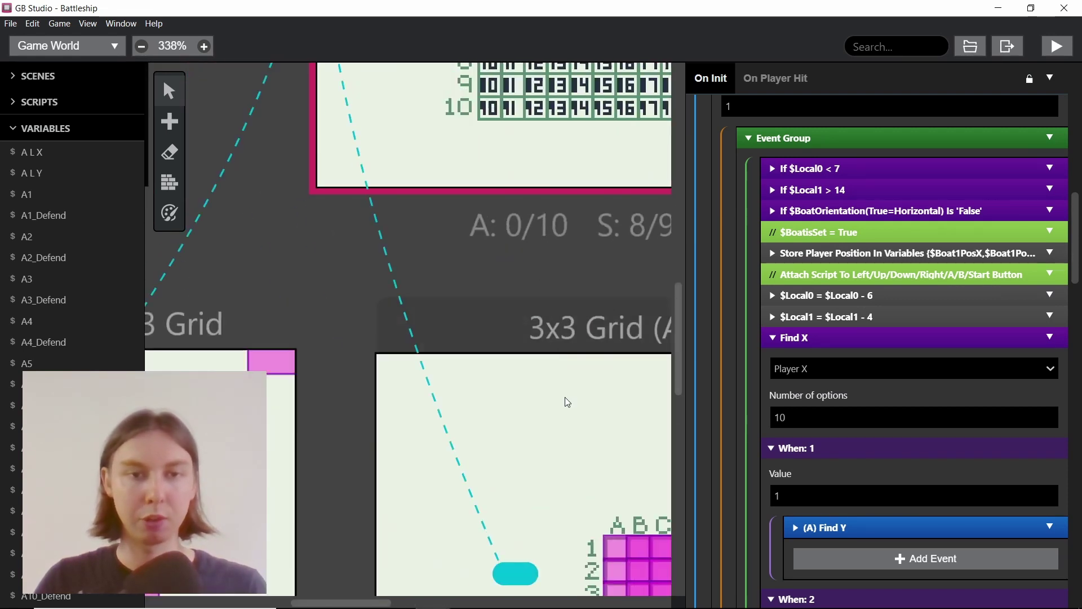
scroll(536, 394, "left", 5)
scroll(509, 383, "up", 3)
scroll(468, 356, "down", 1, "ctrl")
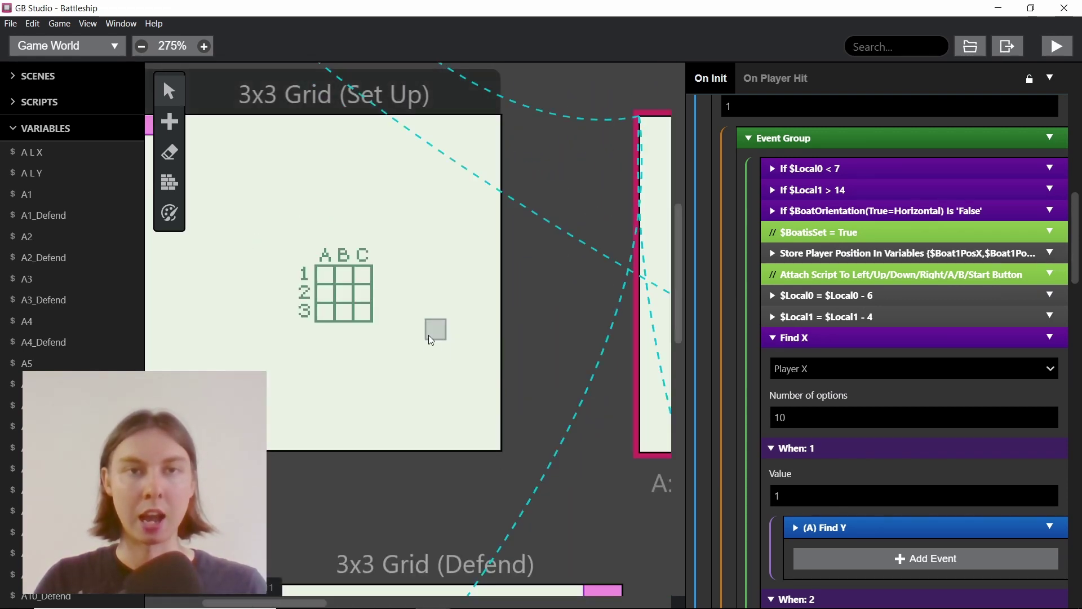
scroll(428, 335, "down", 1, "ctrl")
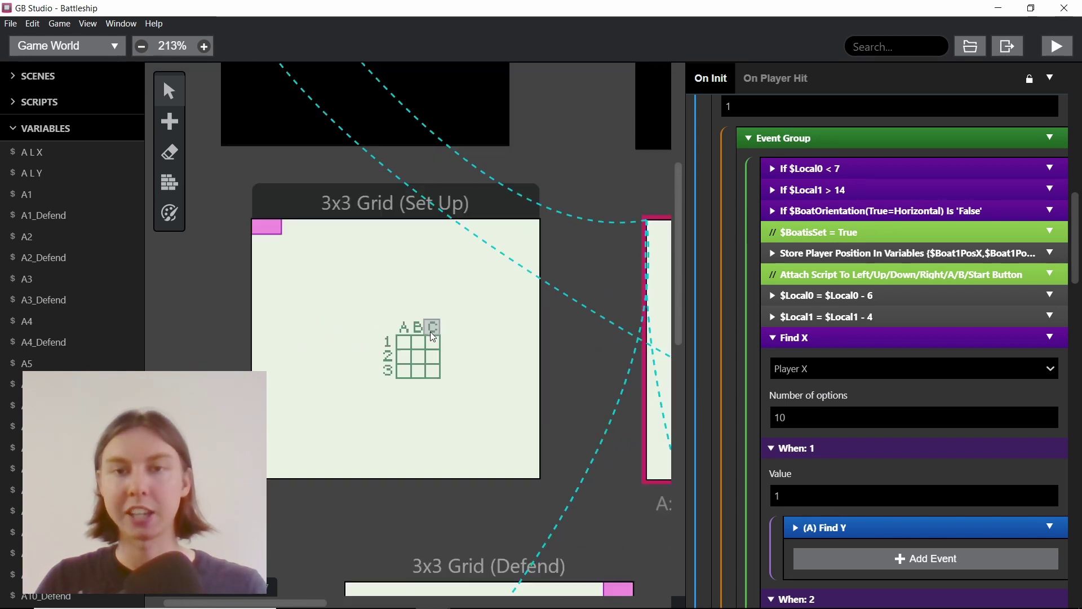
scroll(431, 332, "down", 3, "ctrl")
scroll(321, 248, "up", 2, "ctrl")
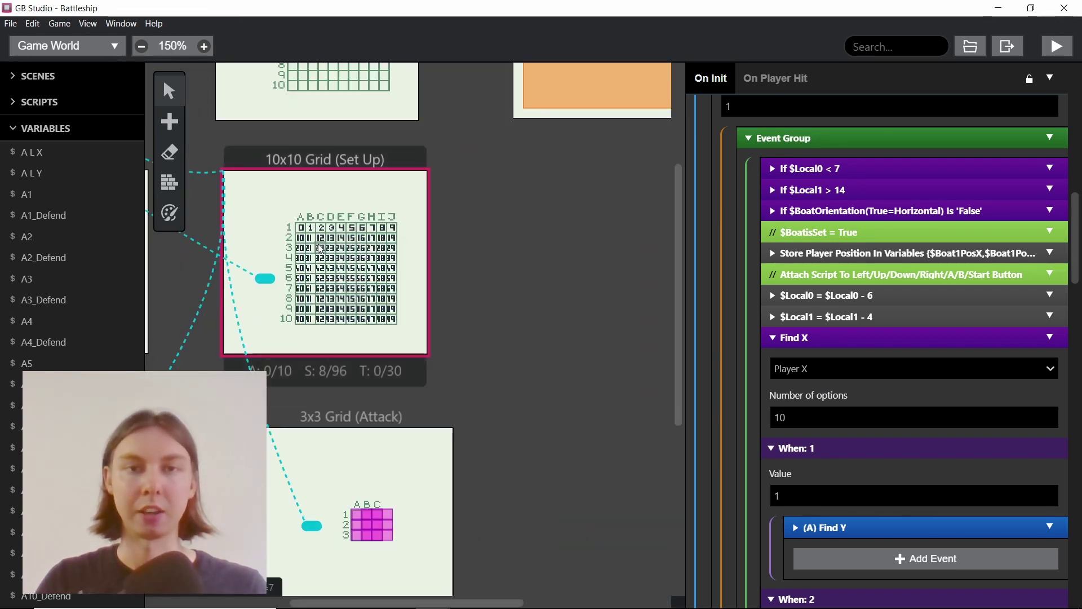
scroll(320, 248, "up", 2, "ctrl")
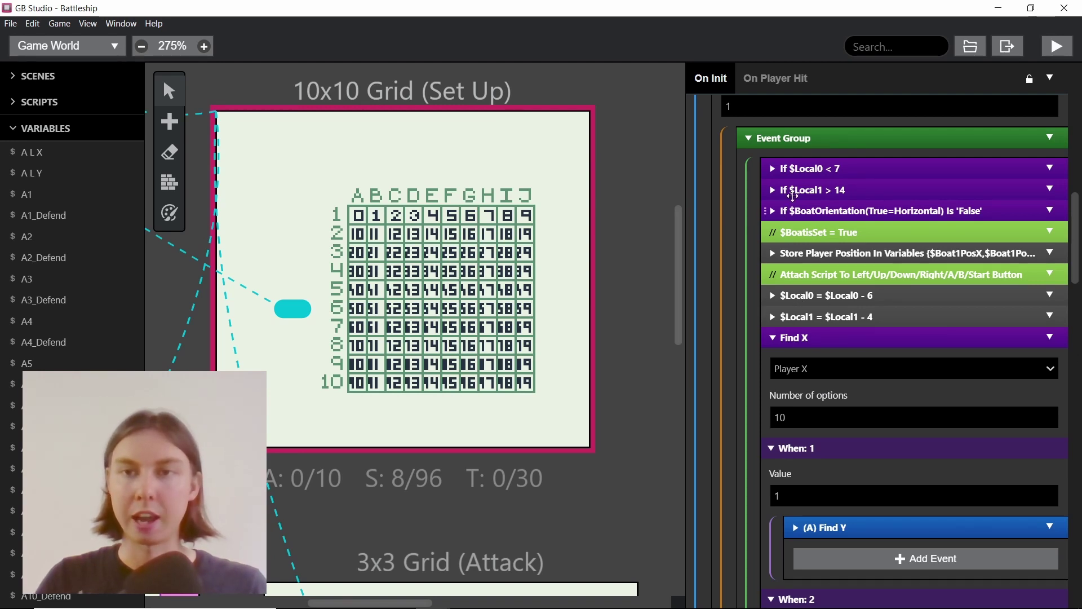
scroll(825, 208, "up", 5)
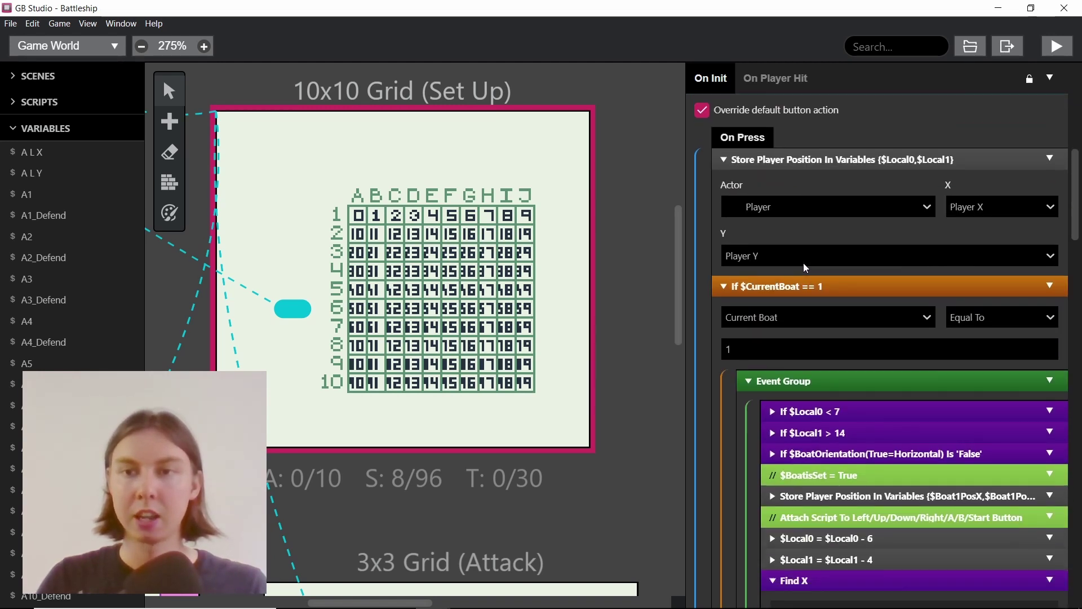
scroll(803, 263, "down", 2)
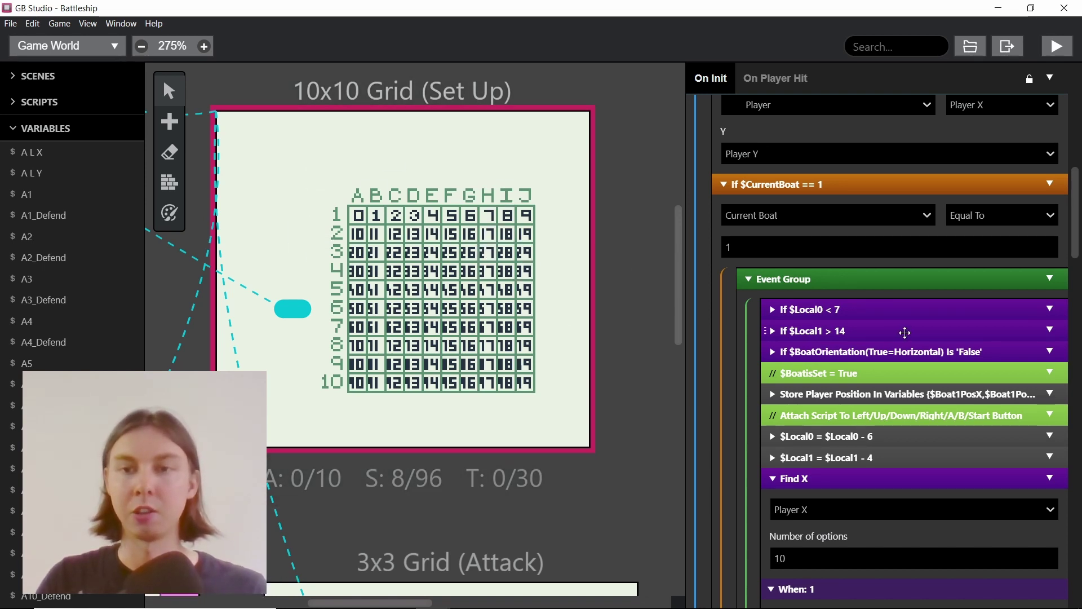
scroll(880, 322, "down", 1)
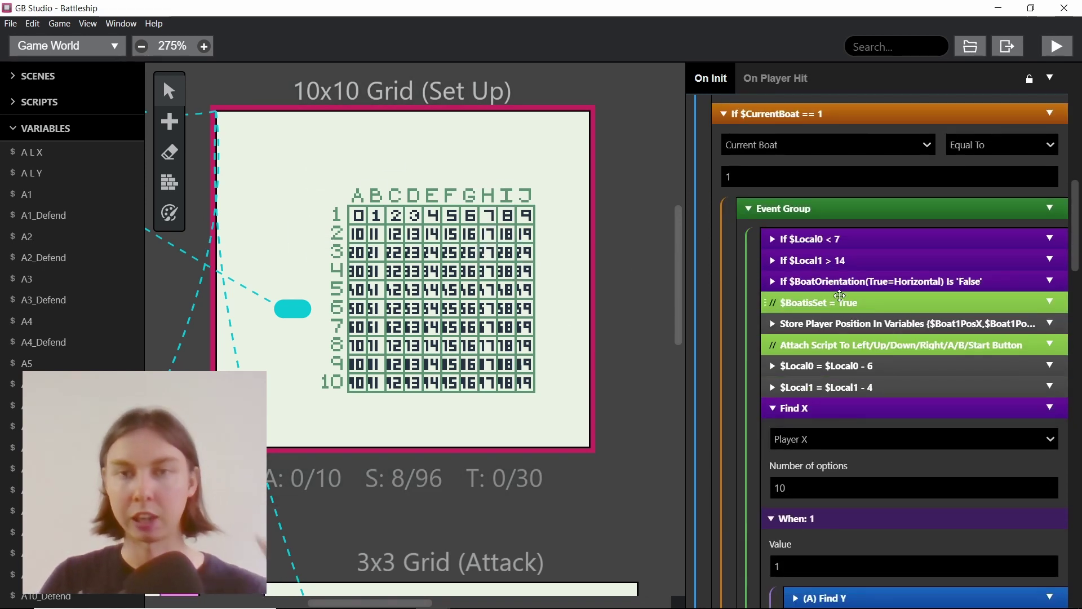
scroll(843, 293, "down", 2)
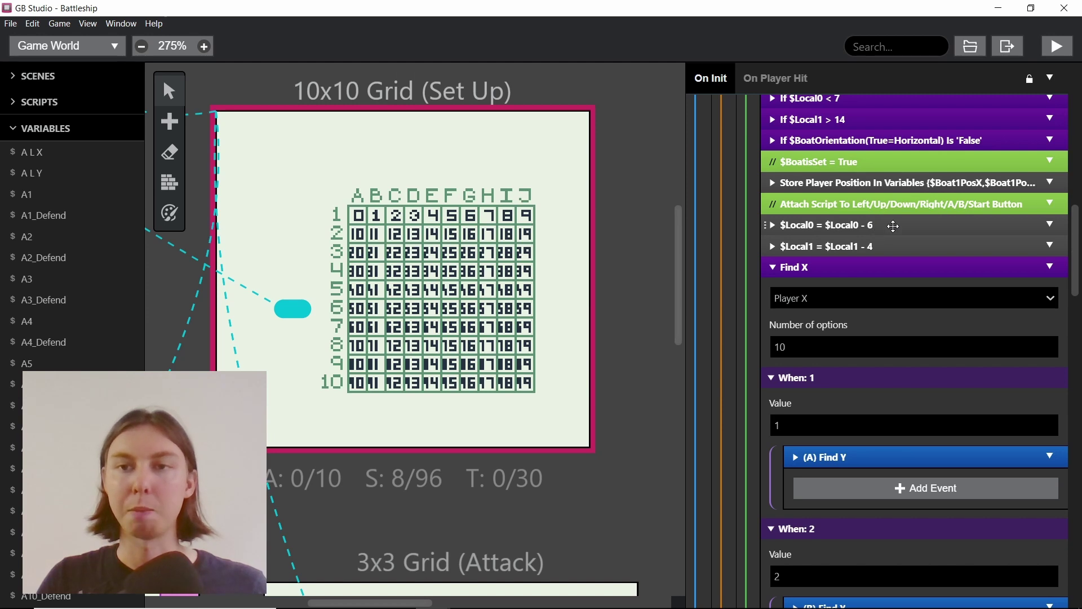
Collapse Store Player Position, $Local0 = $Local0 - 6 and $Local1 = $Local1 - 4 to reveal Find X.
left_click(880, 249, "alt")
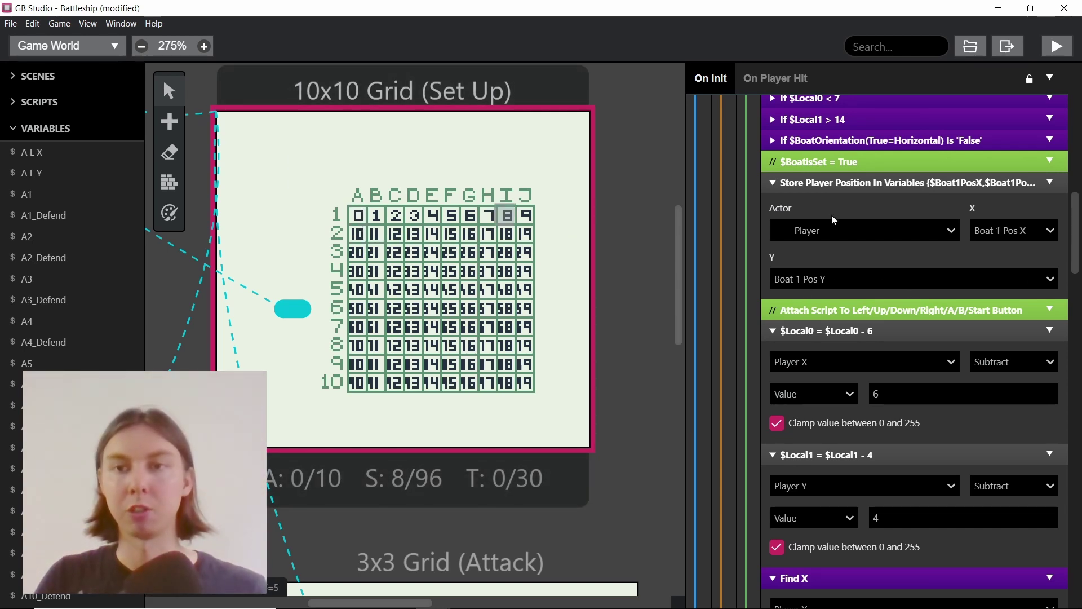
left_click(841, 187)
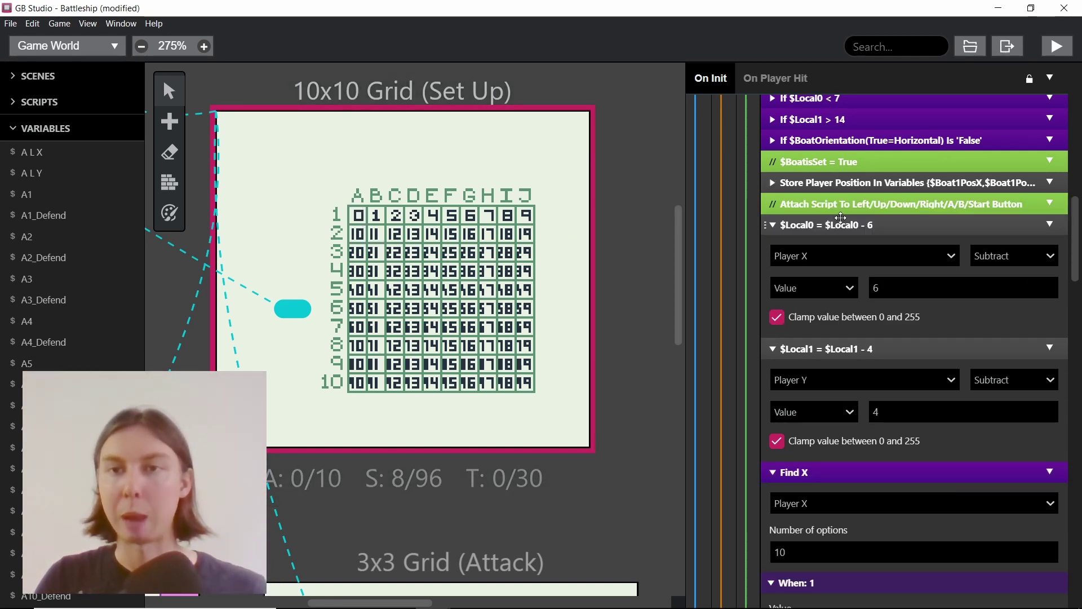
left_click(841, 225)
left_click(842, 245)
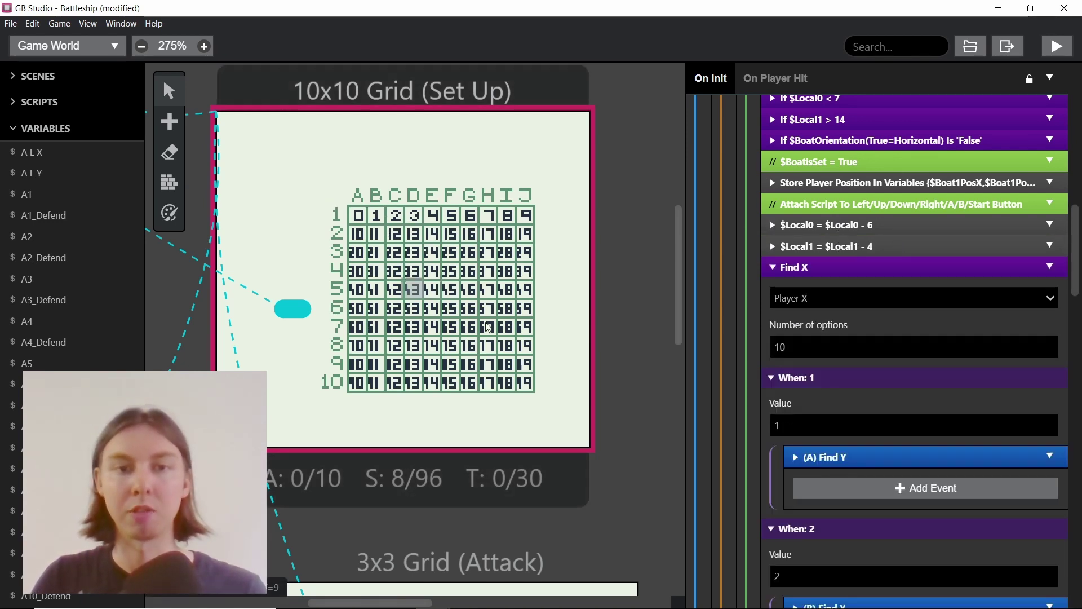
scroll(754, 310, "down", 1)
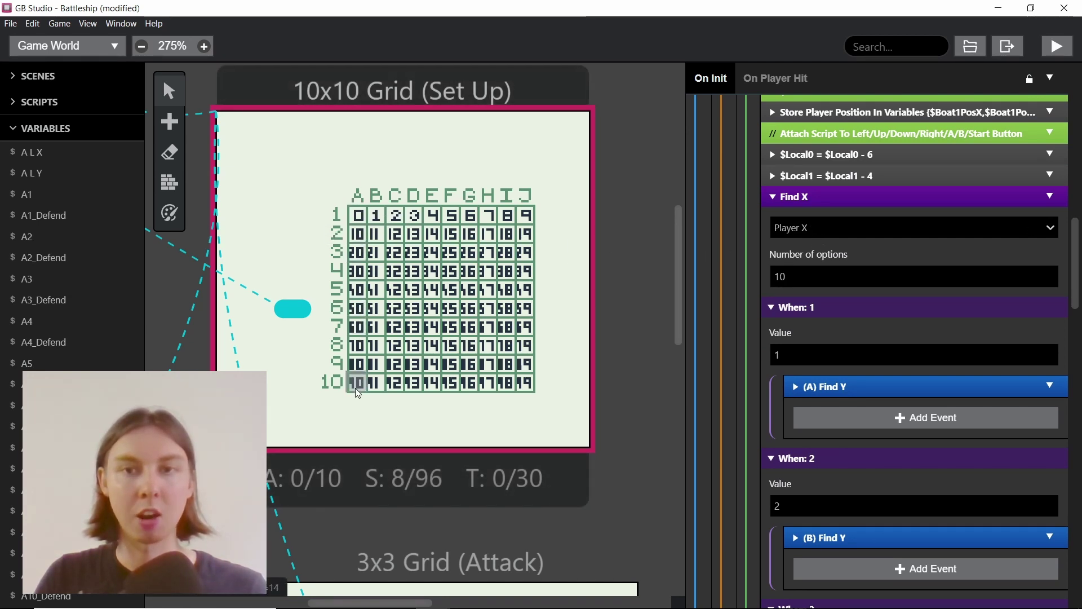
scroll(840, 254, "down", 1)
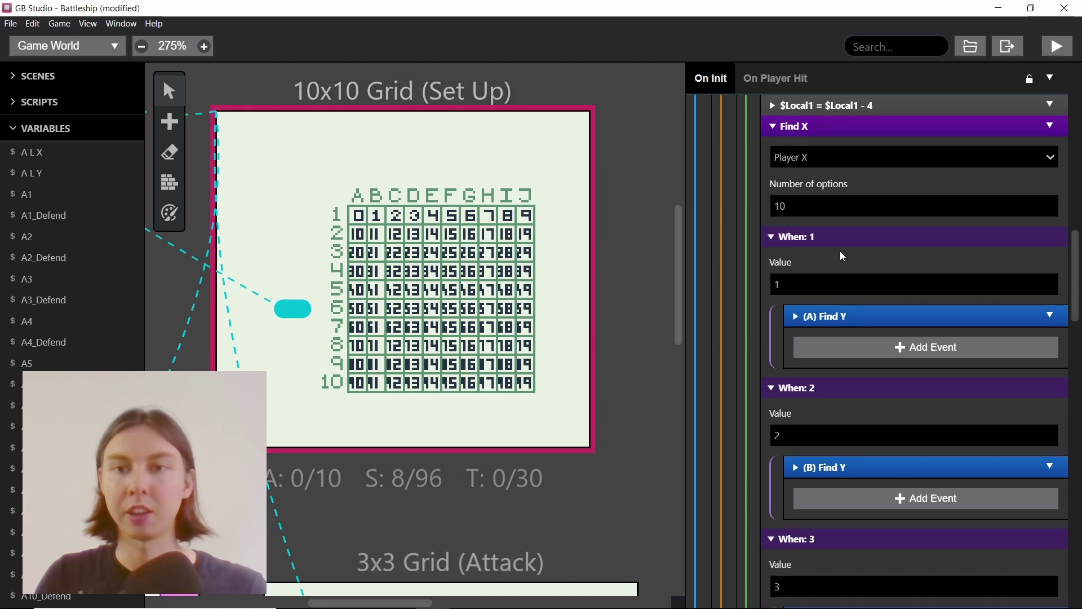
left_click(858, 316)
left_click(791, 315)
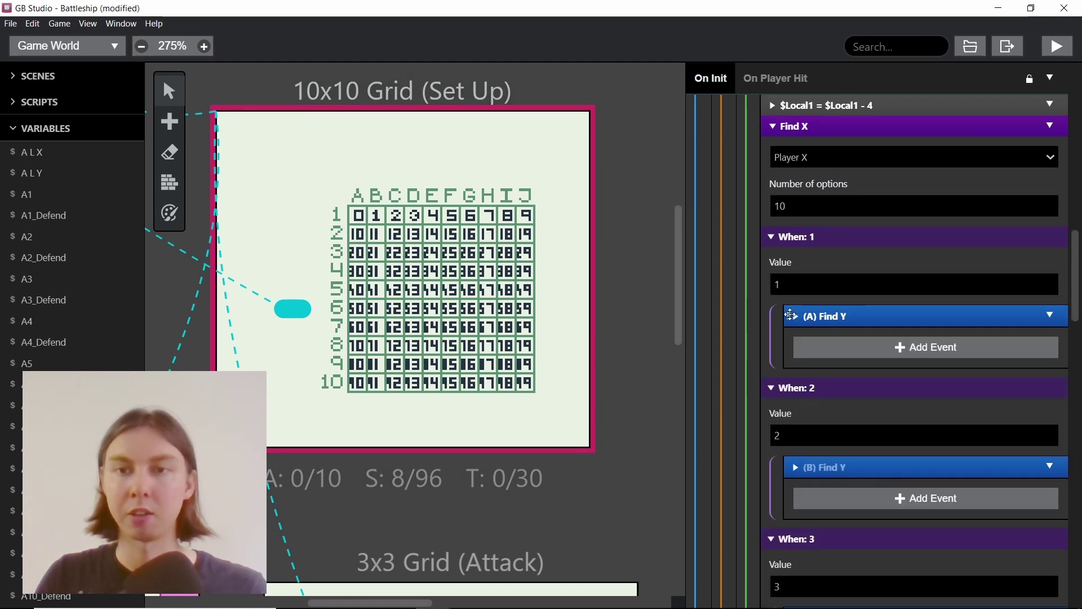
scroll(864, 423, "down", 7)
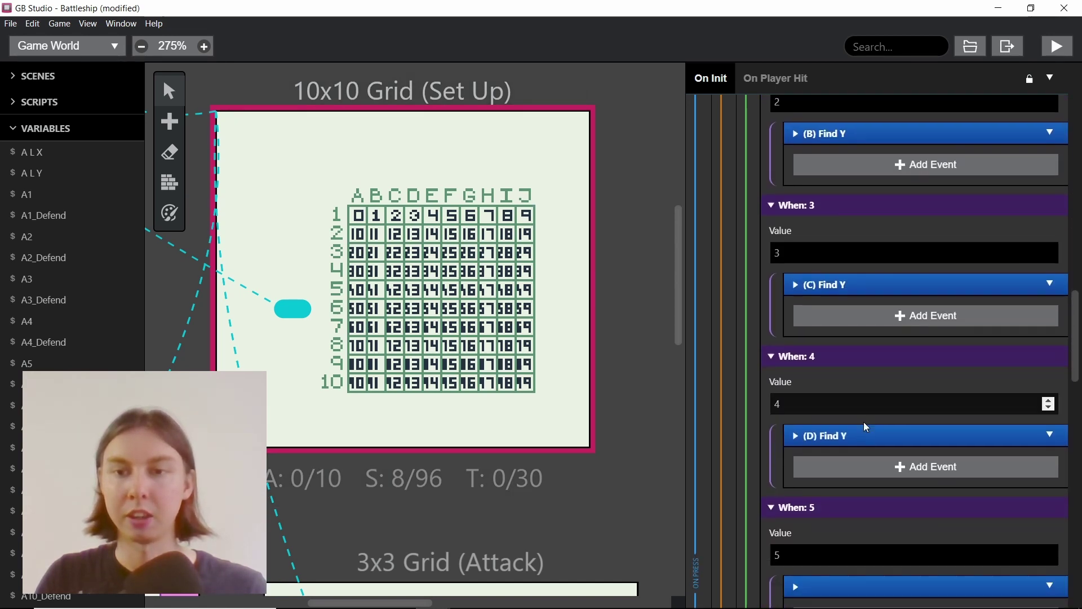
scroll(863, 422, "down", 3)
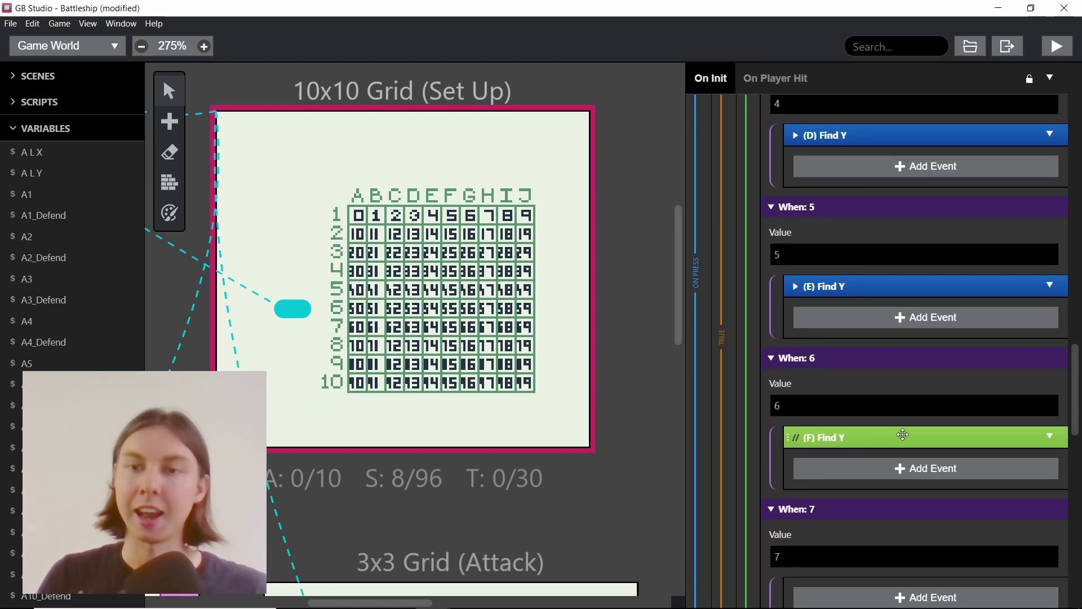
left_click(1052, 437)
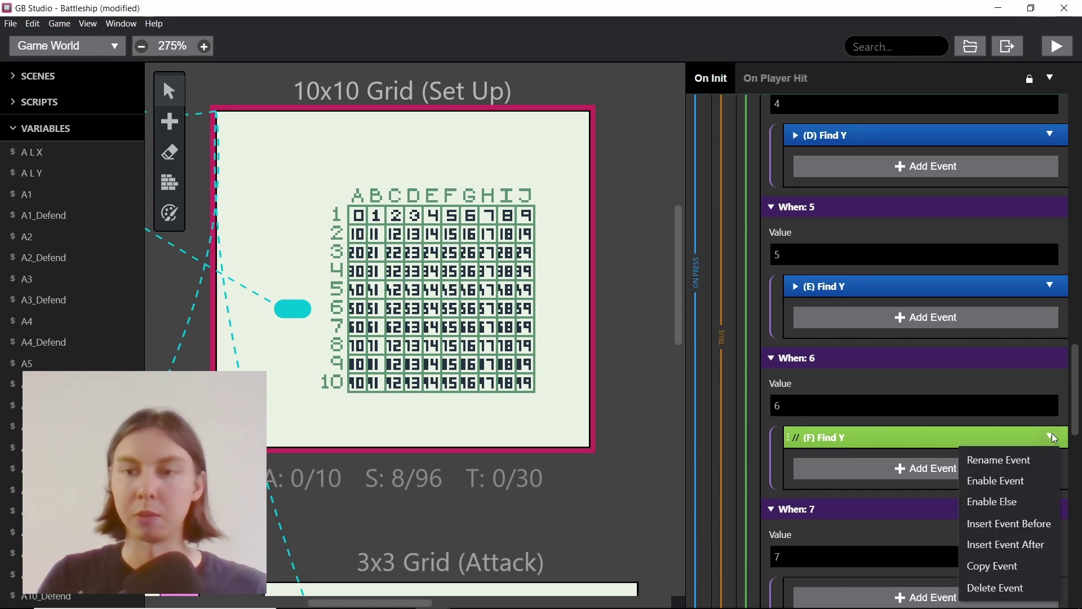
left_click(1052, 435)
scroll(1032, 425, "up", 8)
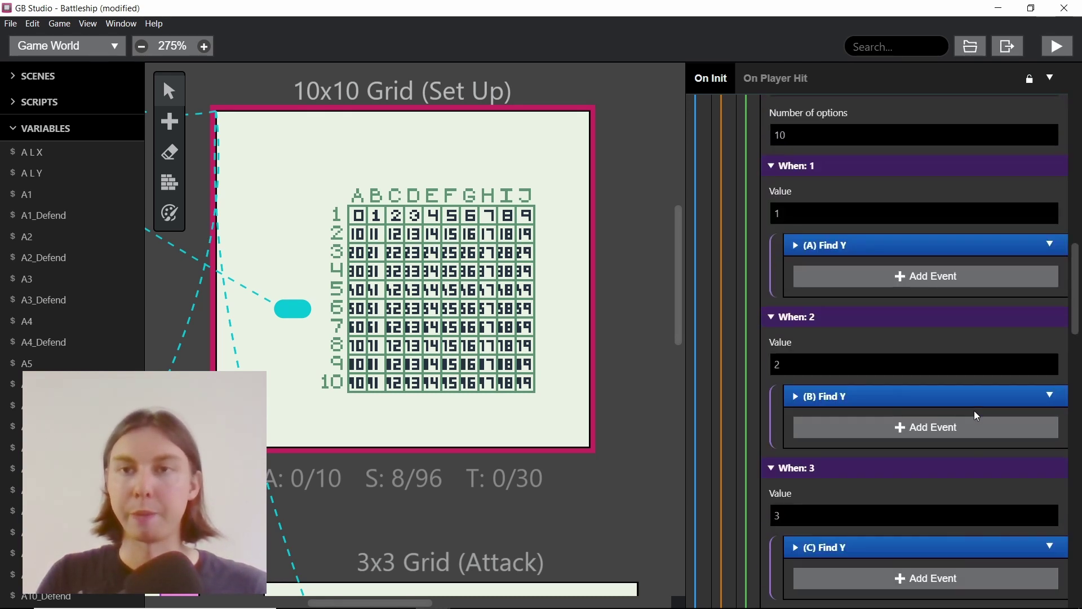
scroll(974, 411, "up", 1)
left_click(949, 434)
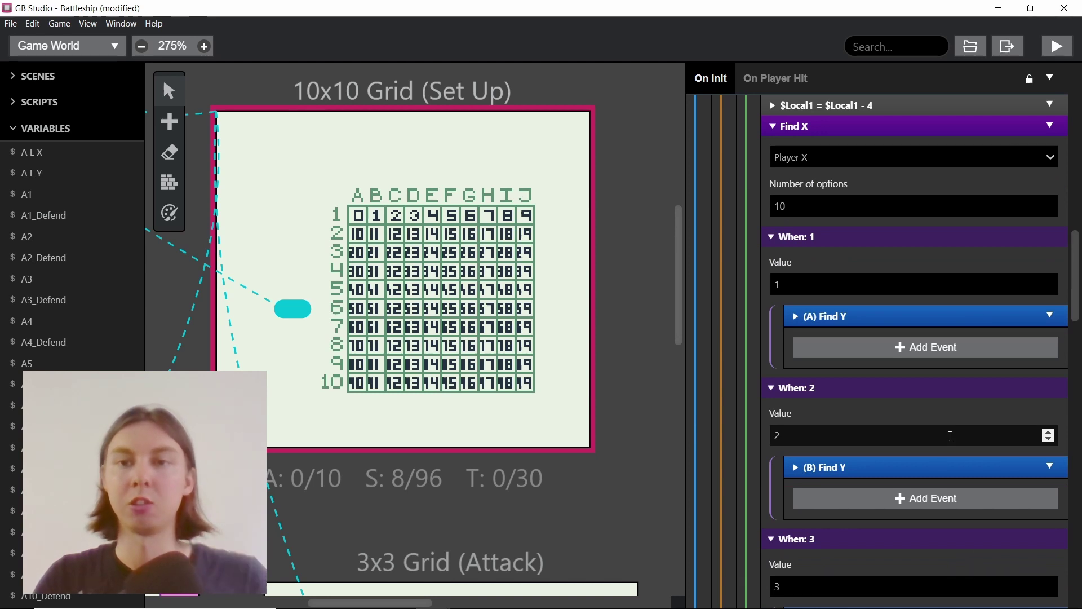
left_click(918, 411)
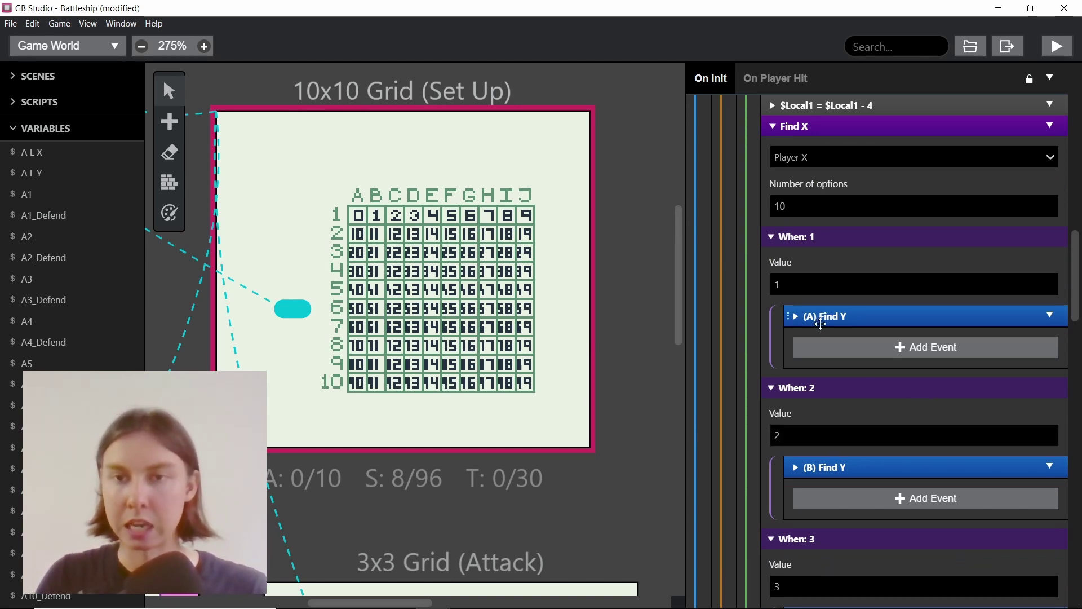
Expand (A) Find Y, its When: 1 branch and the If $A1 != 0 boat-already-here check.
left_click(913, 315)
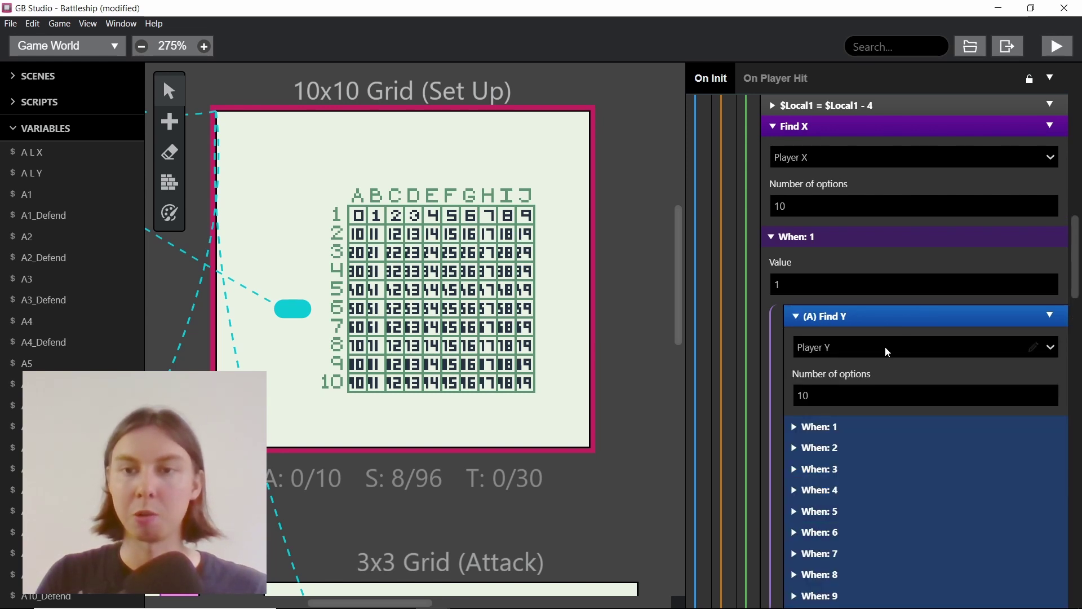
scroll(863, 360, "down", 1)
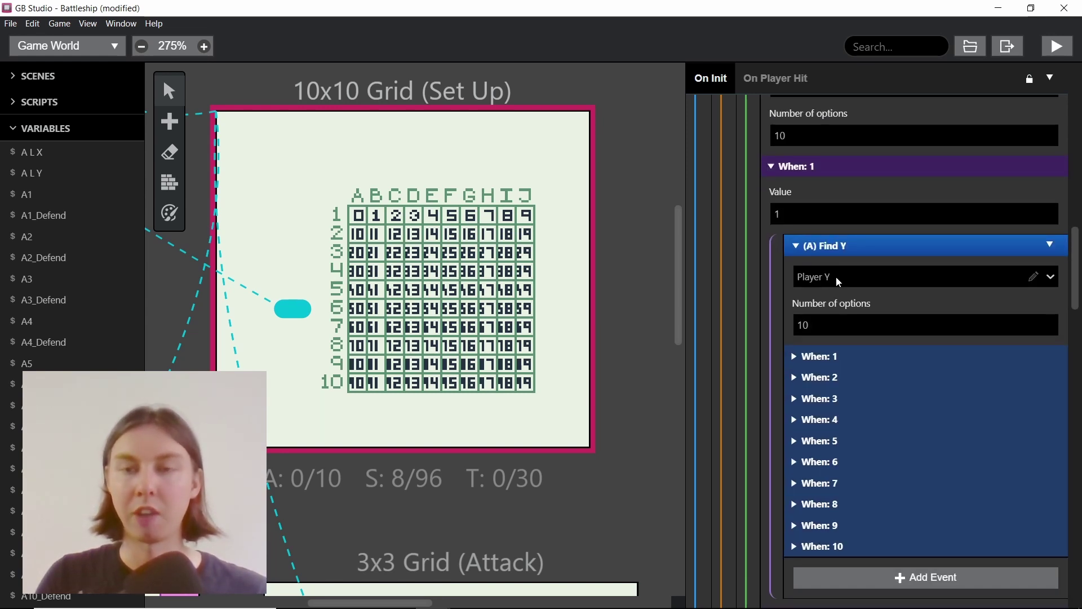
left_click(839, 357)
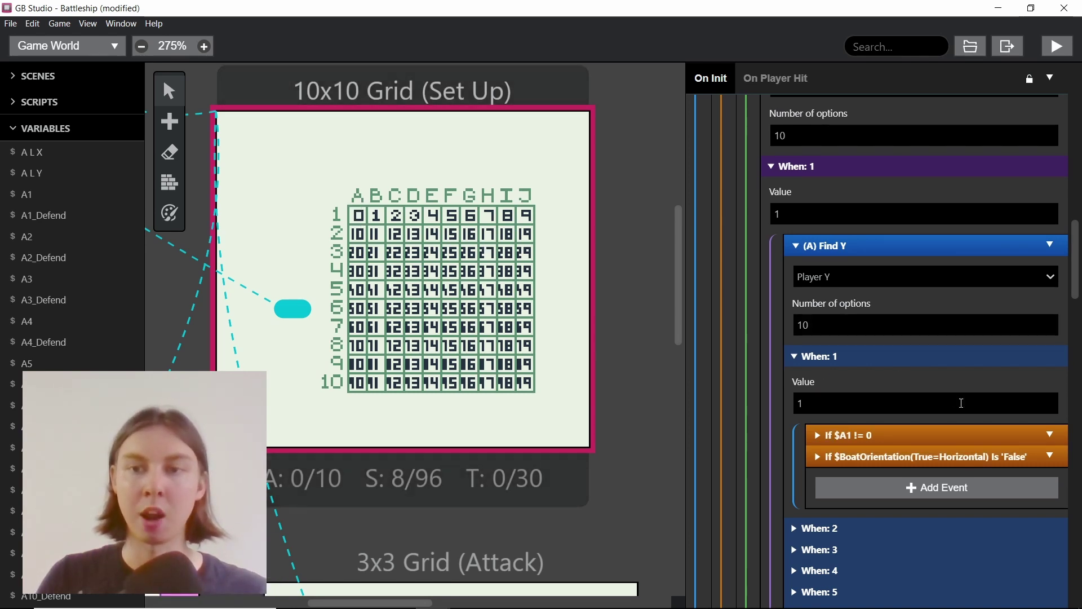
left_click(857, 434)
scroll(916, 377, "down", 1)
scroll(915, 376, "down", 2)
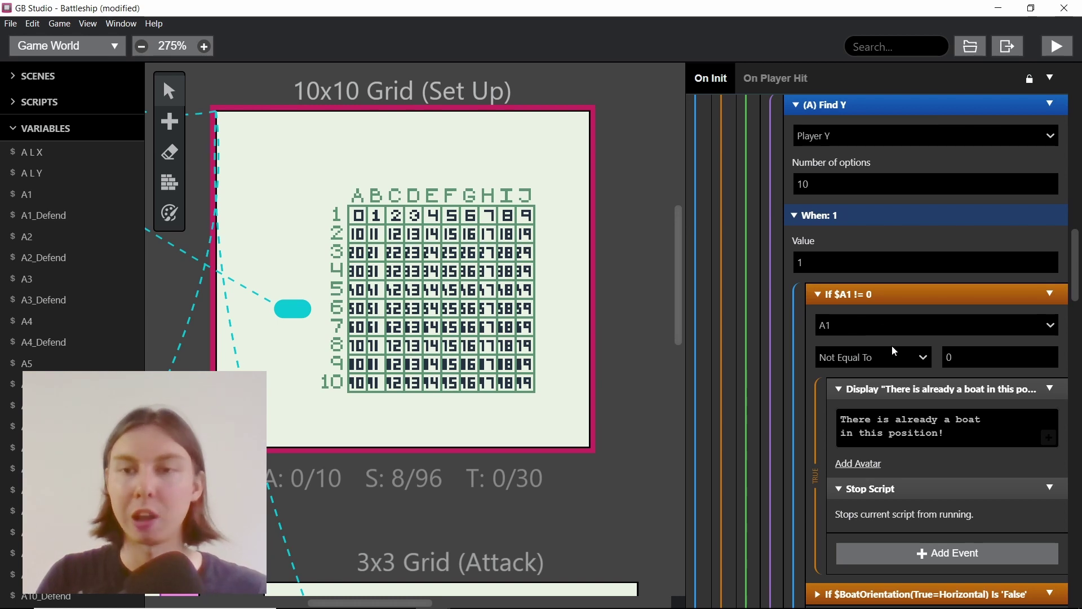
scroll(891, 341, "down", 1)
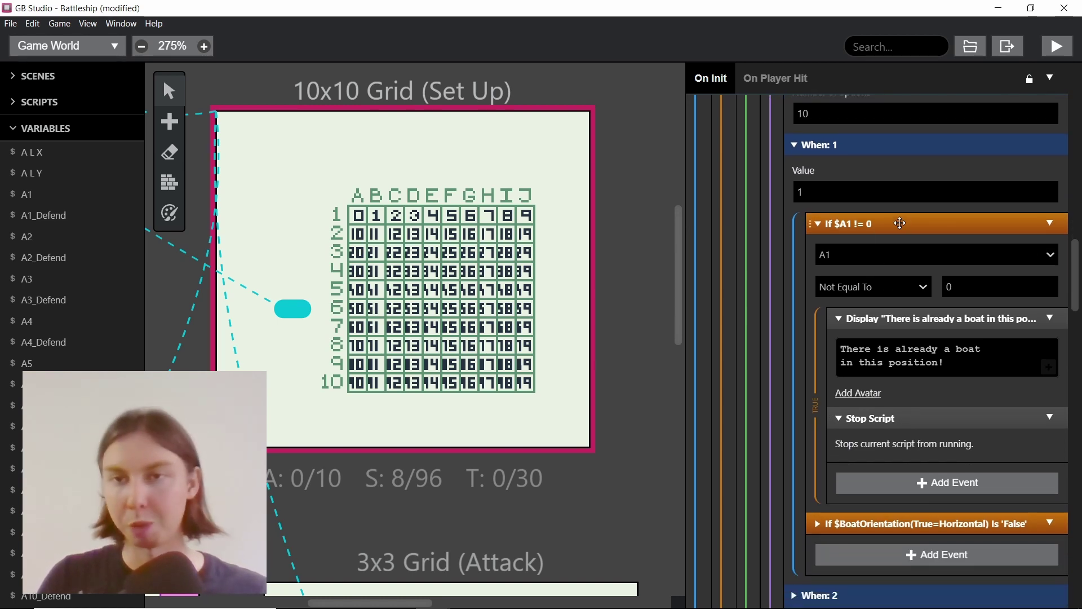
scroll(892, 437, "down", 1)
Expand the boat orientation check to show the $A1 = 4 and $B1 = 5 assignments.
left_click(878, 454)
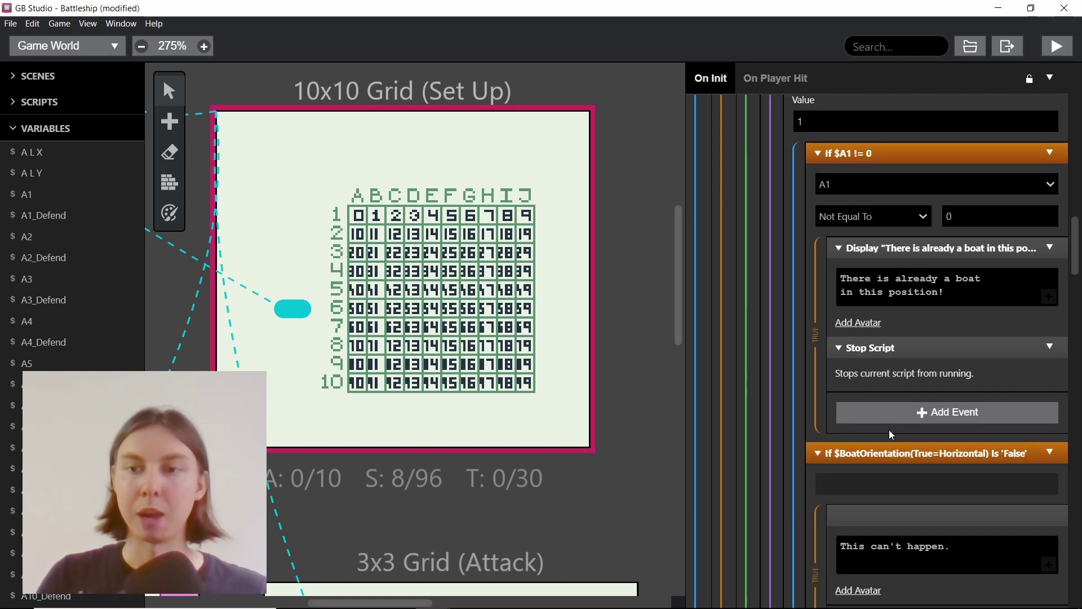
scroll(889, 430, "down", 3)
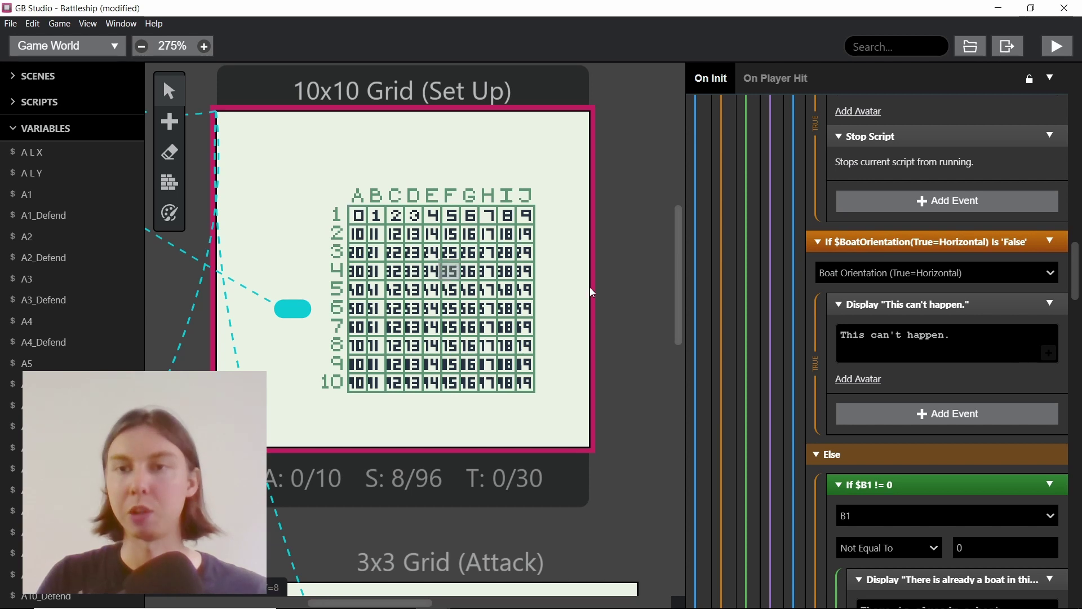
scroll(838, 365, "down", 3)
scroll(824, 388, "down", 4)
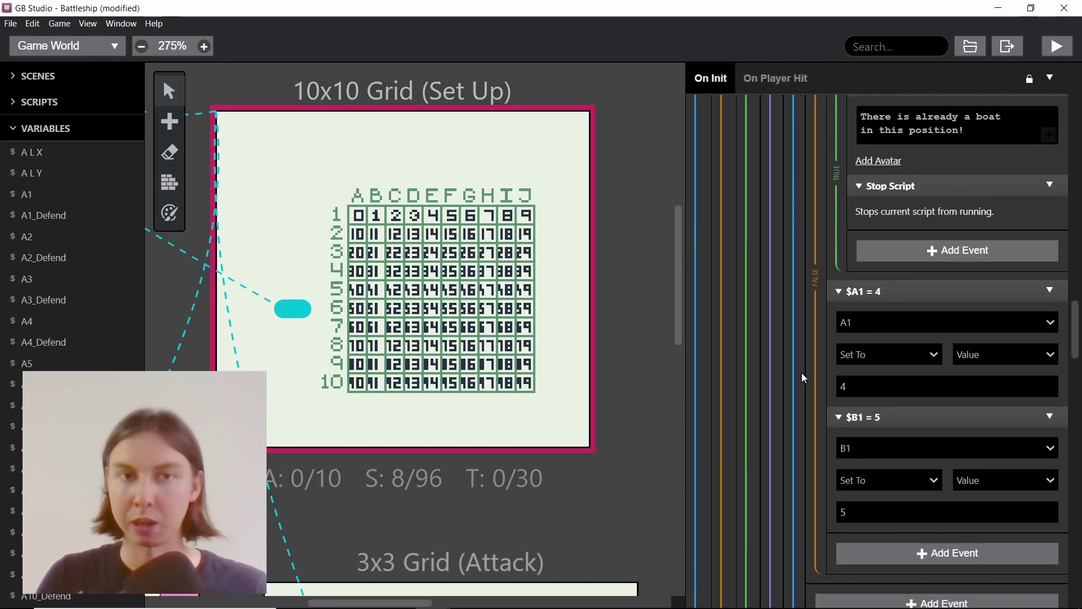
scroll(802, 376, "down", 1)
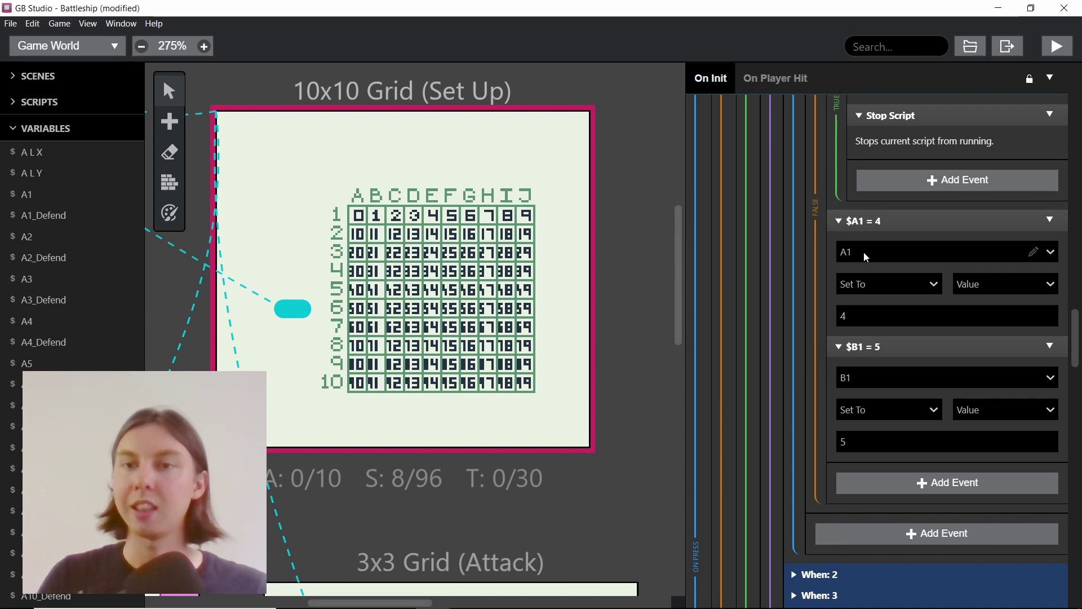
scroll(866, 254, "up", 1)
scroll(873, 336, "up", 1)
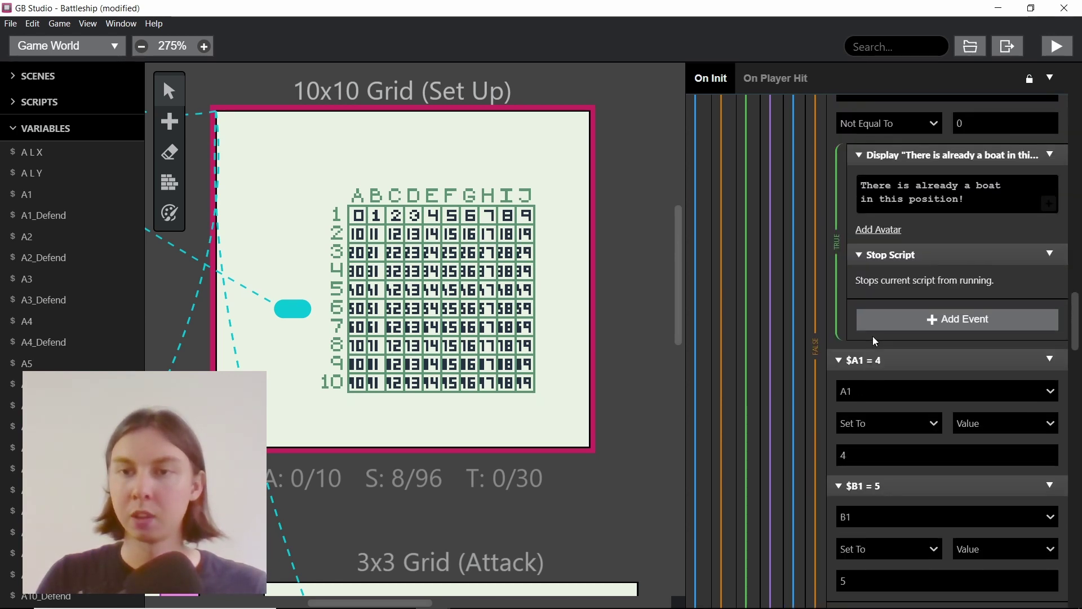
scroll(854, 289, "down", 2)
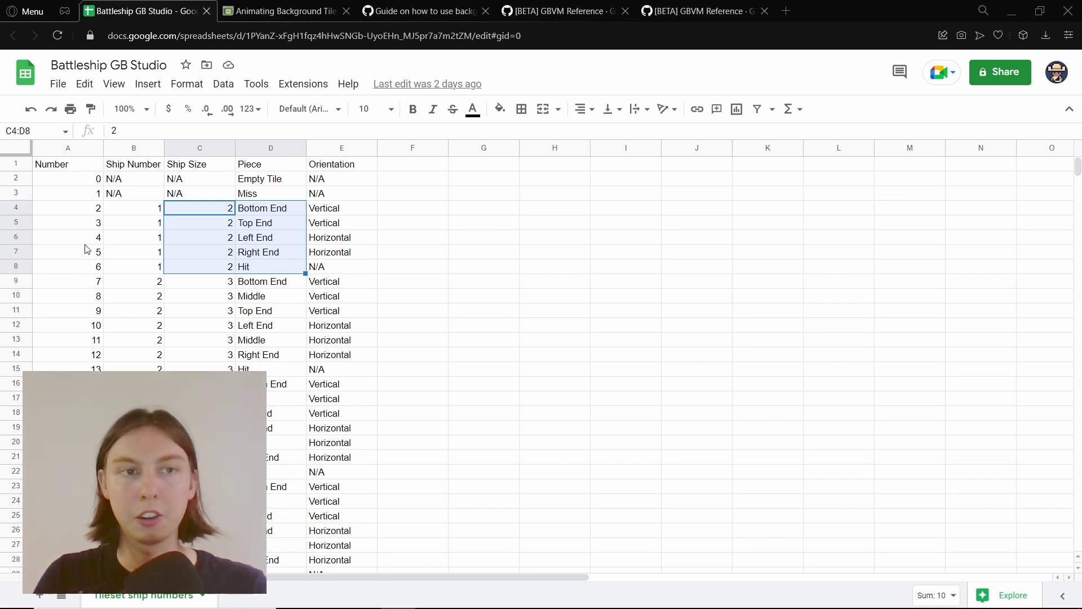
Confirm in the sheet that tile 5 is Right End and tile 4 is Left End, then return to GB Studio.
left_click(89, 254)
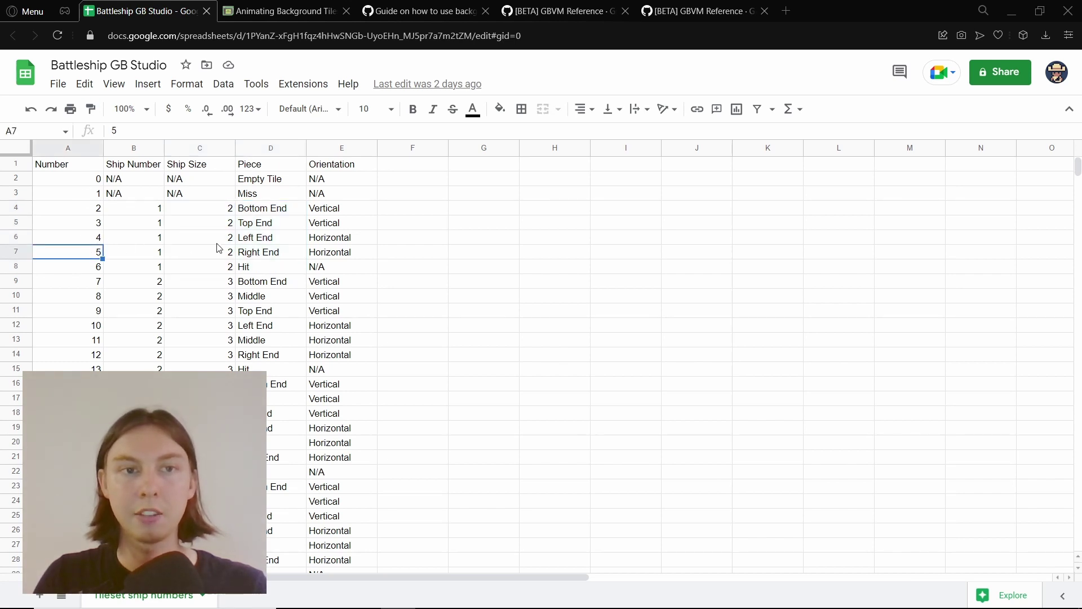
left_click(265, 255)
left_click(89, 241)
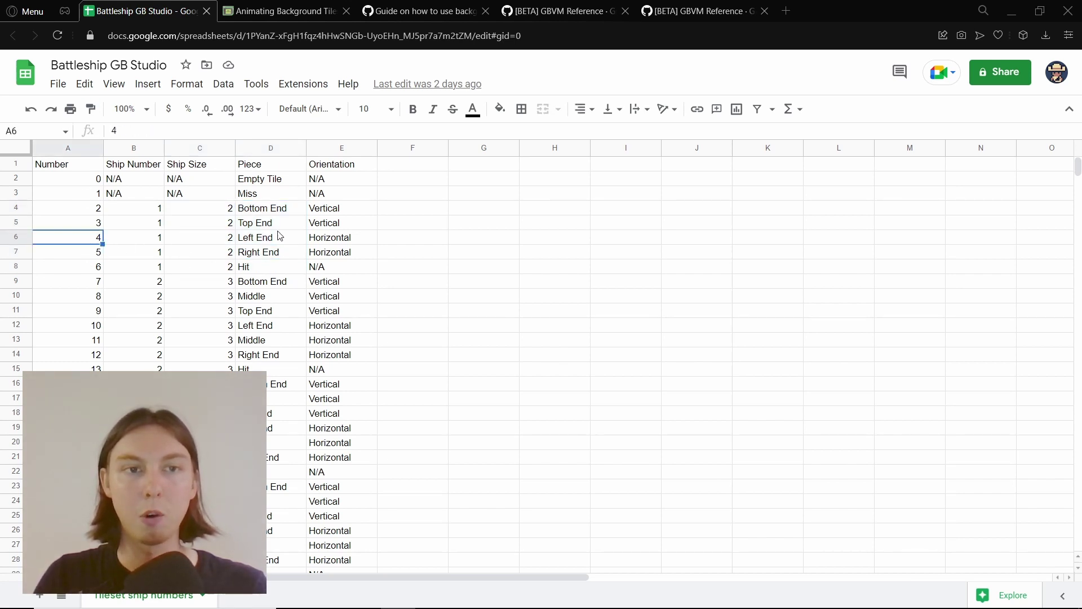
left_click(278, 241)
key("alt+Tab")
scroll(503, 252, "right", 6)
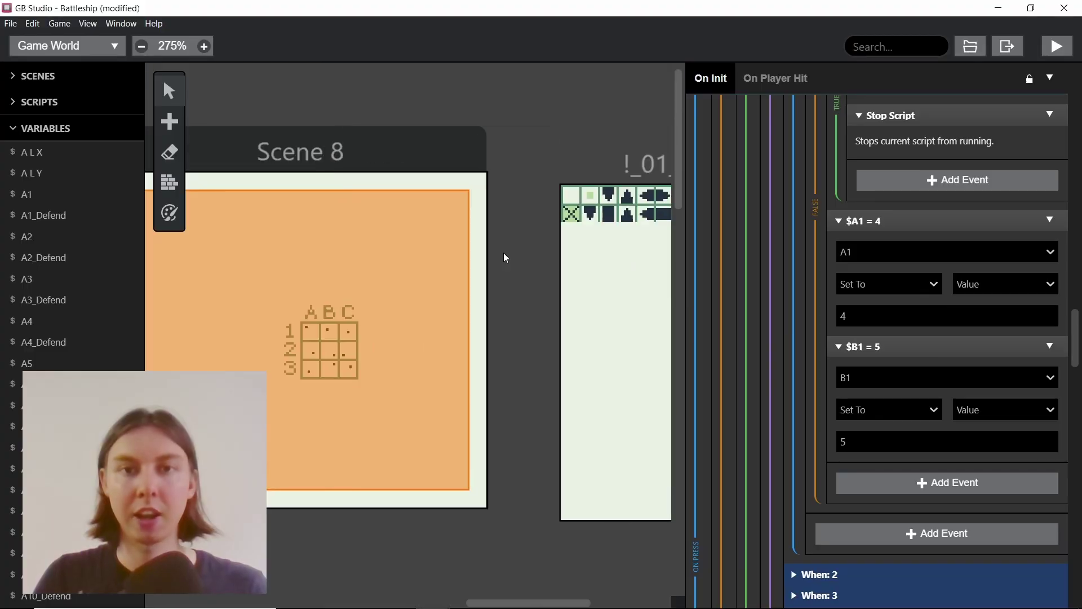
scroll(318, 203, "up", 3, "ctrl")
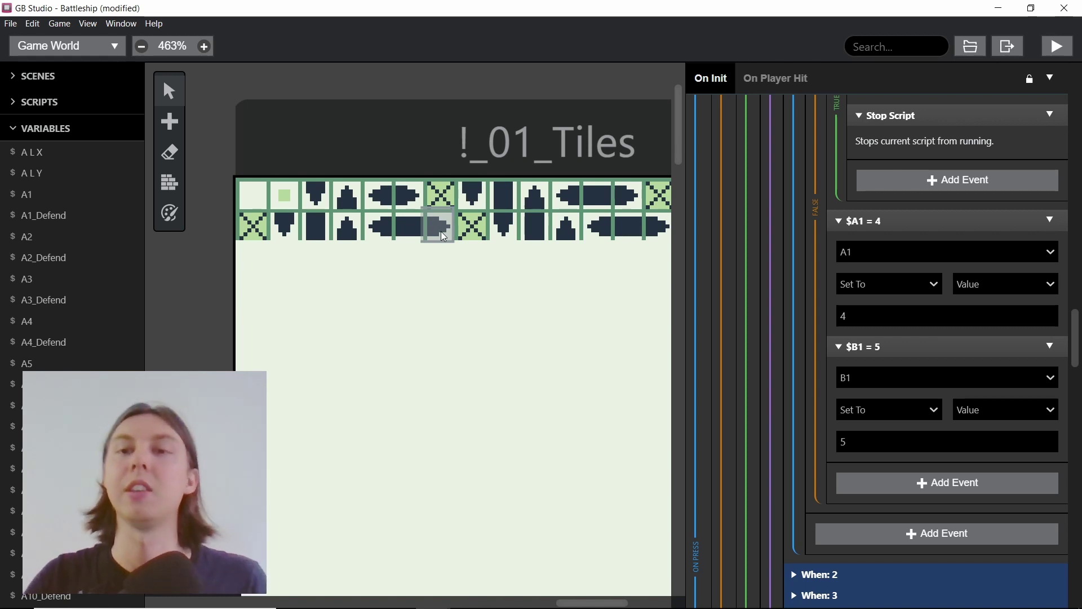
scroll(827, 309, "up", 8)
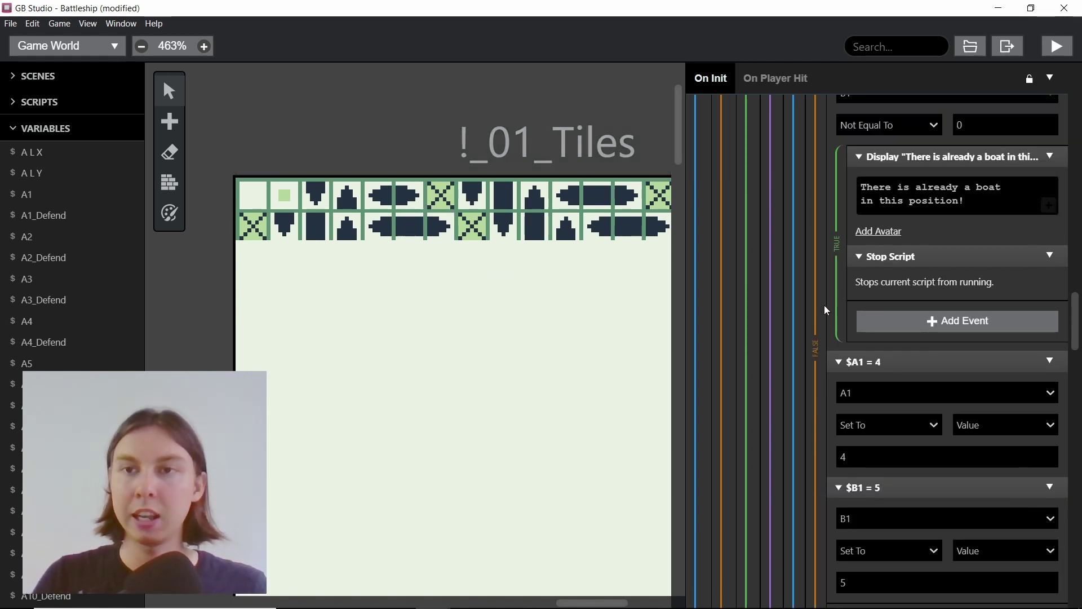
scroll(826, 310, "down", 6)
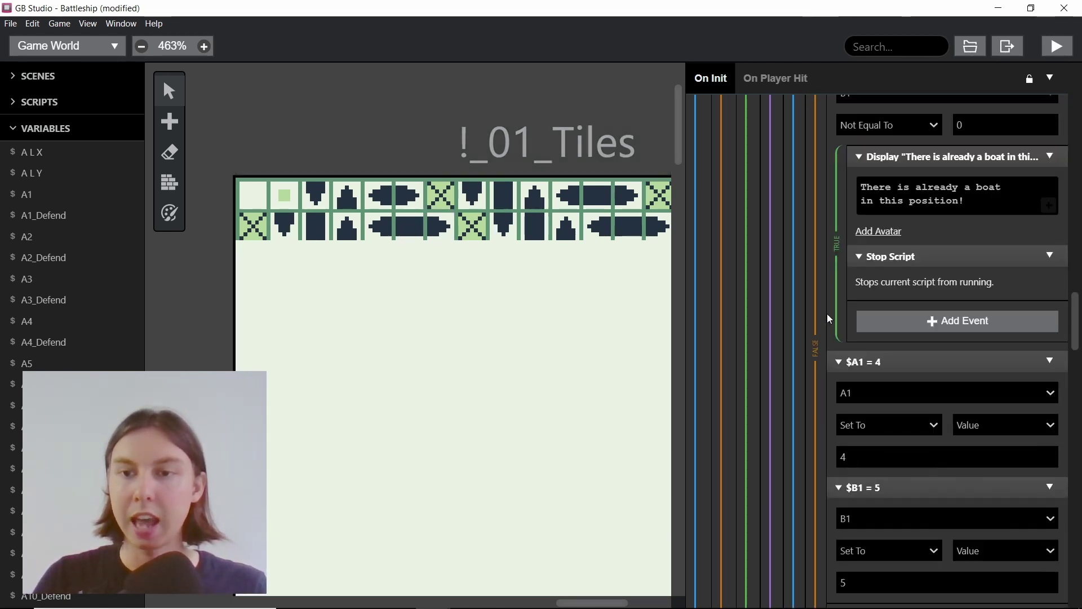
scroll(865, 419, "down", 1)
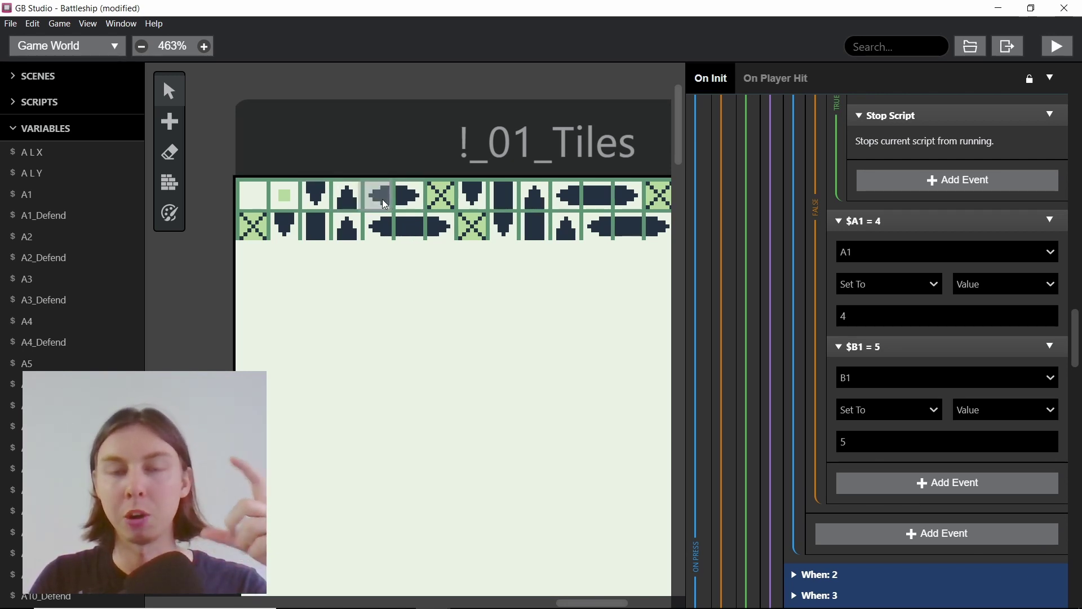
scroll(500, 198, "right", 3)
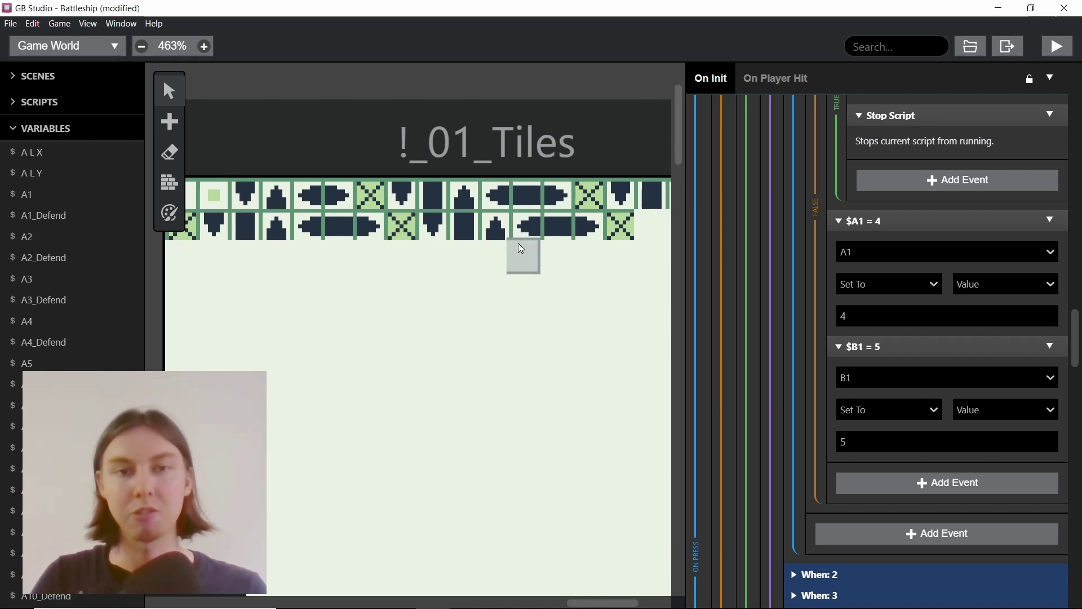
scroll(518, 244, "right", 3)
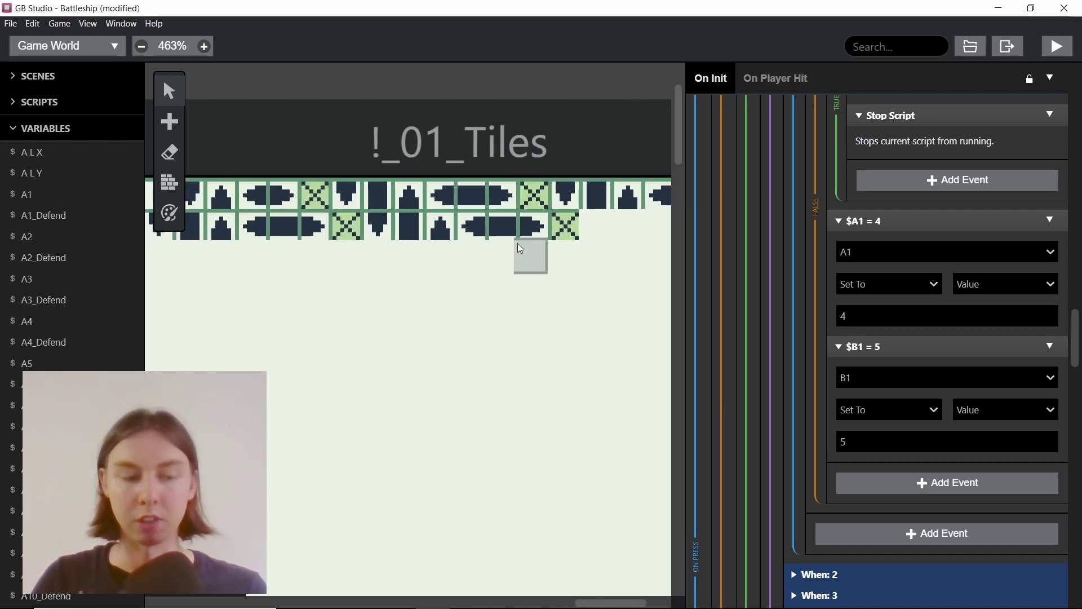
scroll(518, 243, "down", 4, "ctrl")
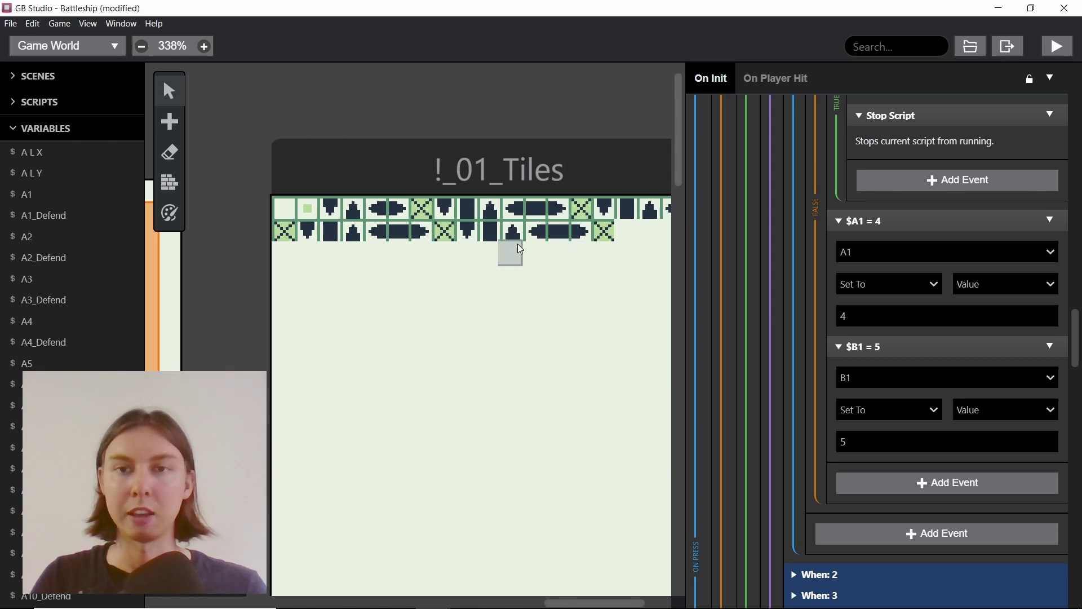
scroll(521, 249, "down", 3, "ctrl")
scroll(509, 252, "down", 3, "ctrl")
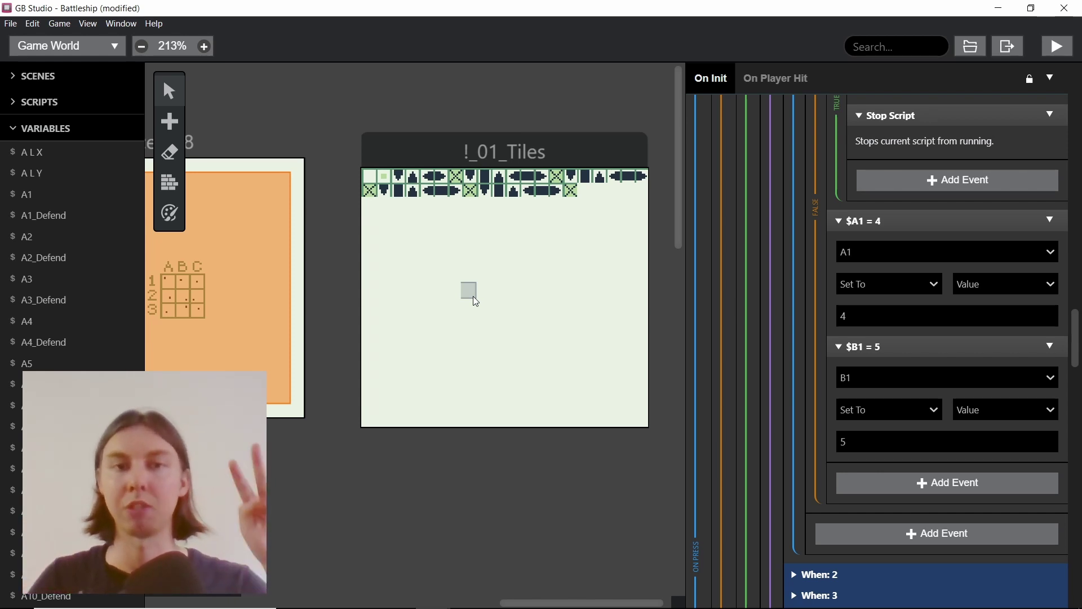
scroll(432, 178, "up", 3, "ctrl")
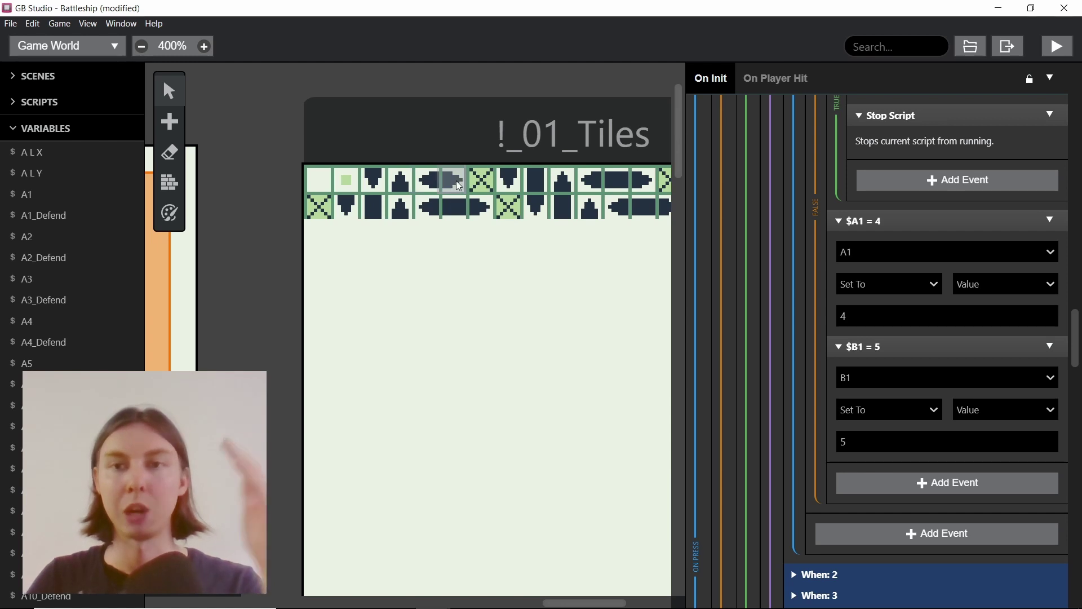
scroll(455, 180, "down", 3, "ctrl")
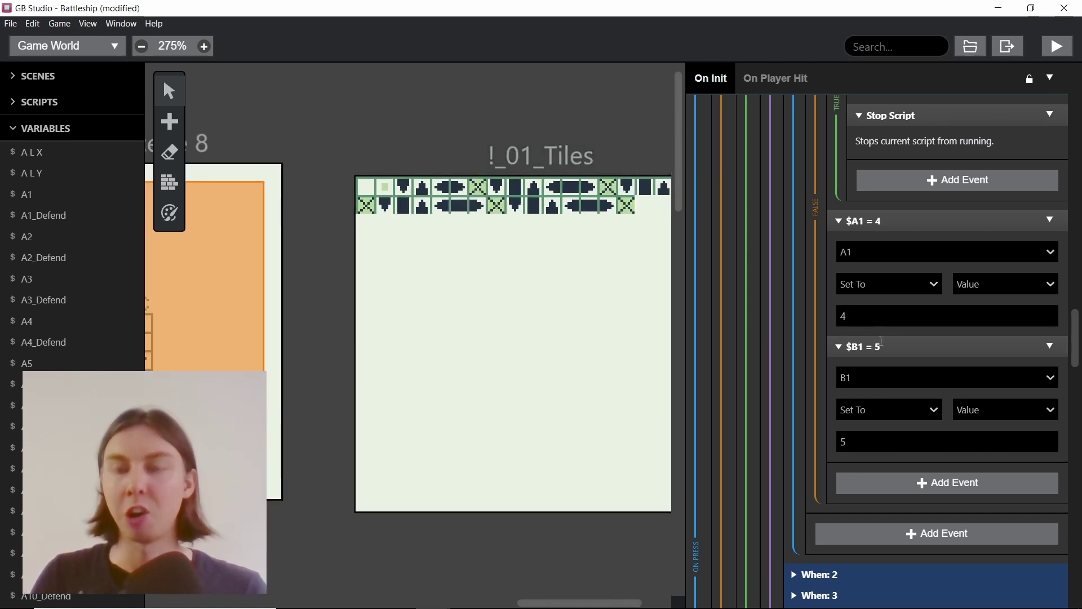
scroll(449, 280, "down", 5)
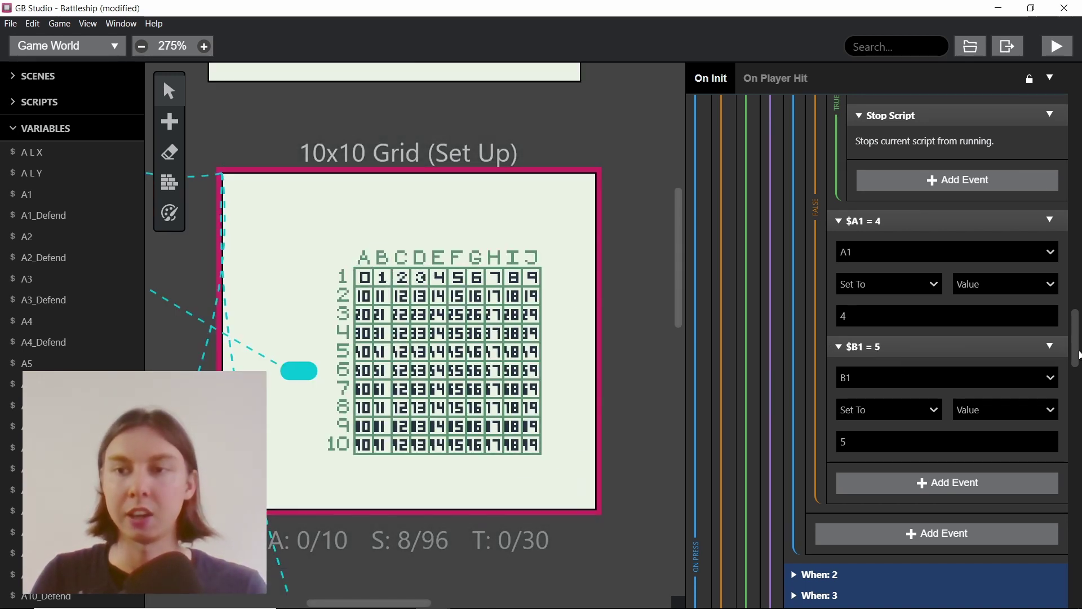
Expand the On Init GBVM Script to show its VM_REPLACE_TILE_XY lines using VAR_A1, VAR_A2.
left_click_drag(1079, 354, 1078, 152)
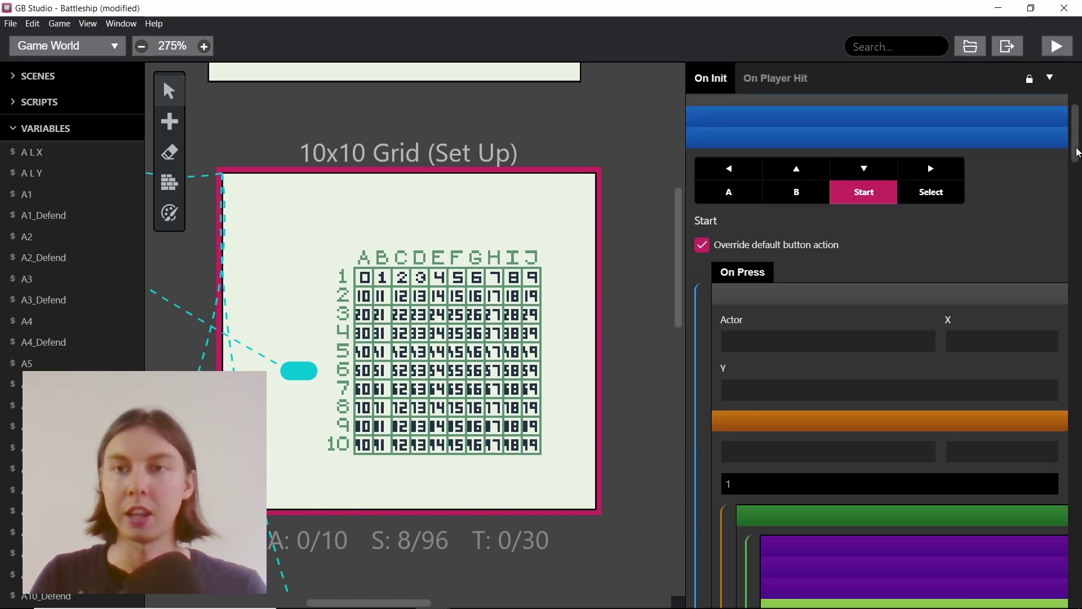
scroll(951, 246, "up", 5)
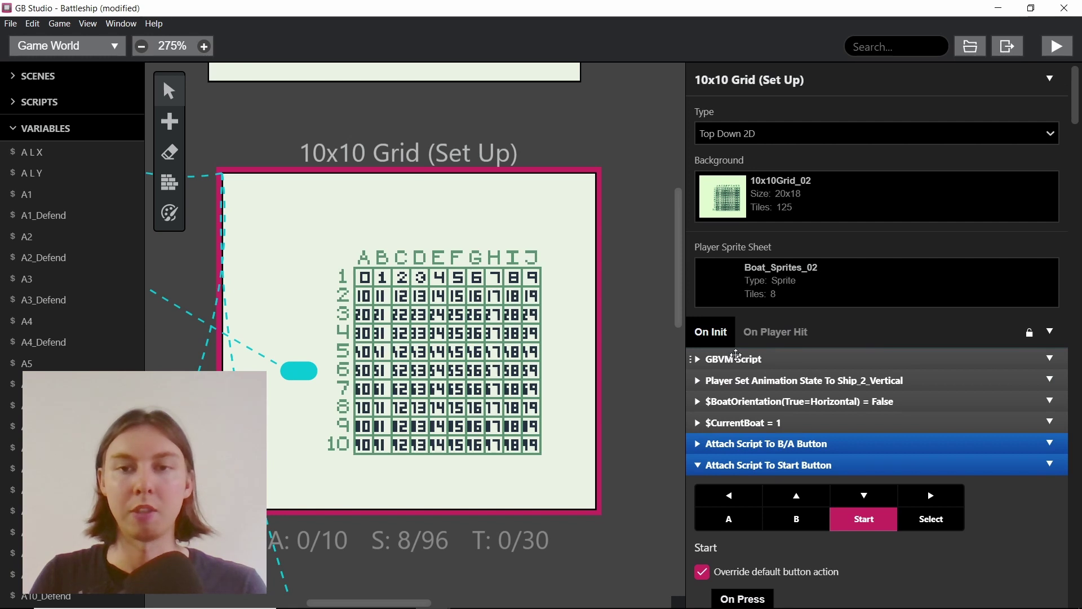
left_click(736, 355)
scroll(814, 233, "down", 8)
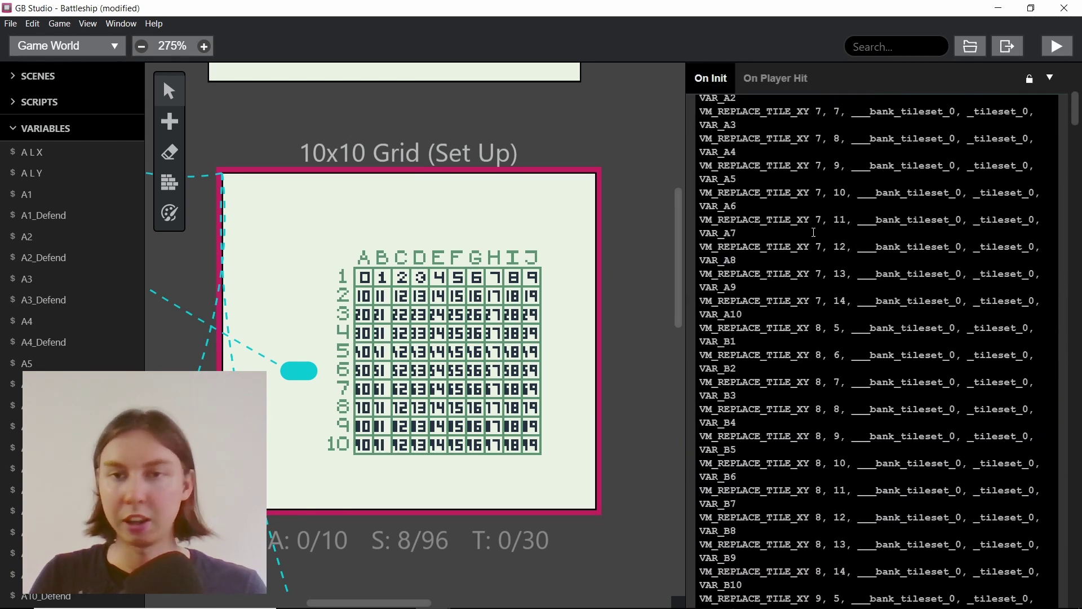
scroll(814, 232, "up", 3)
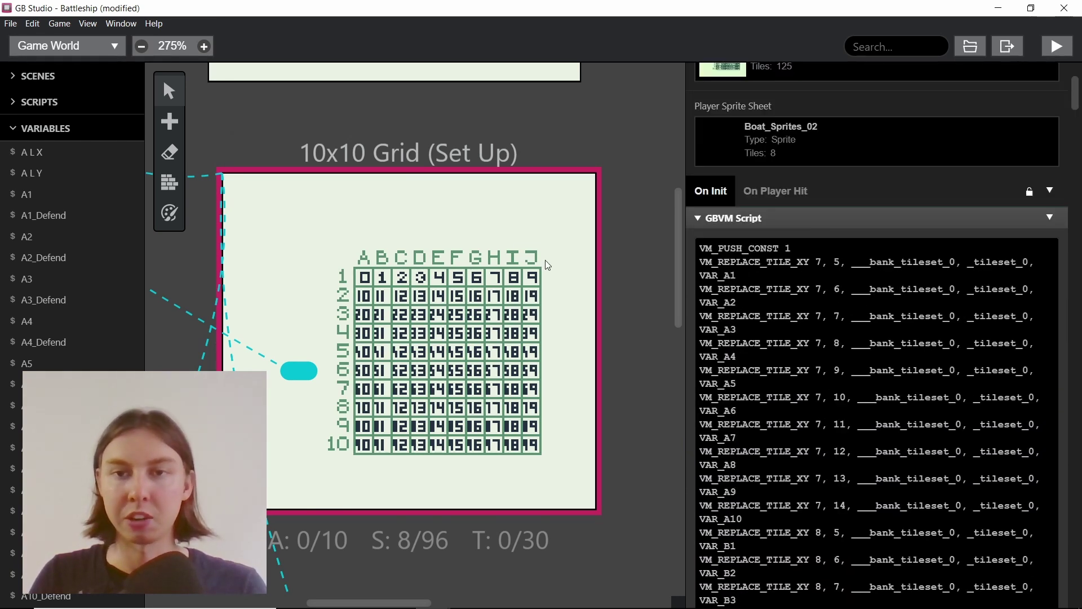
scroll(665, 277, "left", 5)
scroll(580, 293, "right", 2)
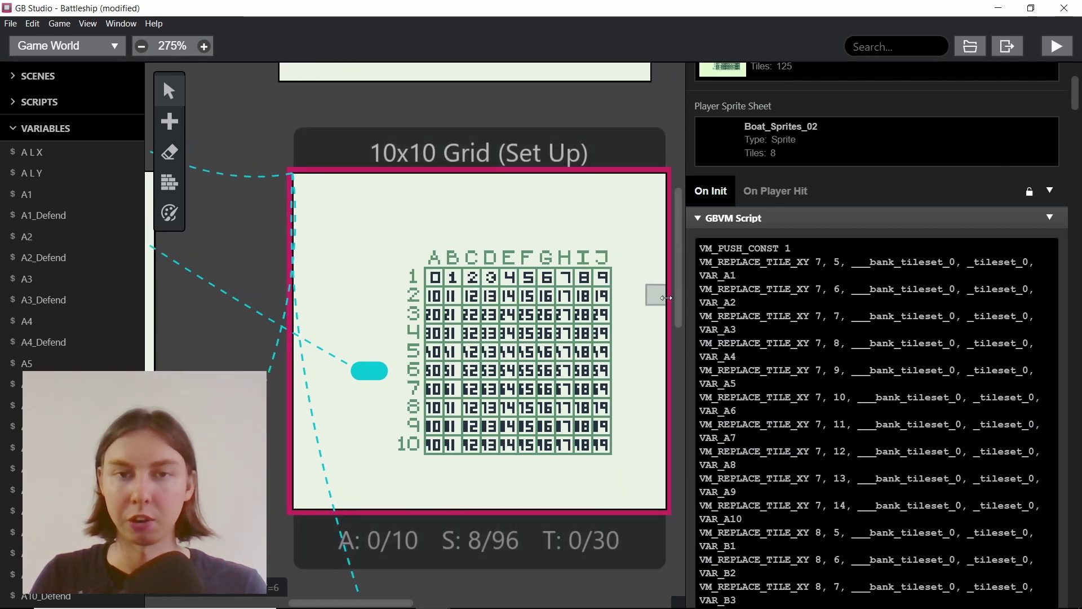
Select the Start scene and view its On Init Reset All Variables, Attacking and Defending events.
scroll(468, 304, "up", 12)
scroll(468, 305, "left", 10)
scroll(467, 310, "left", 6)
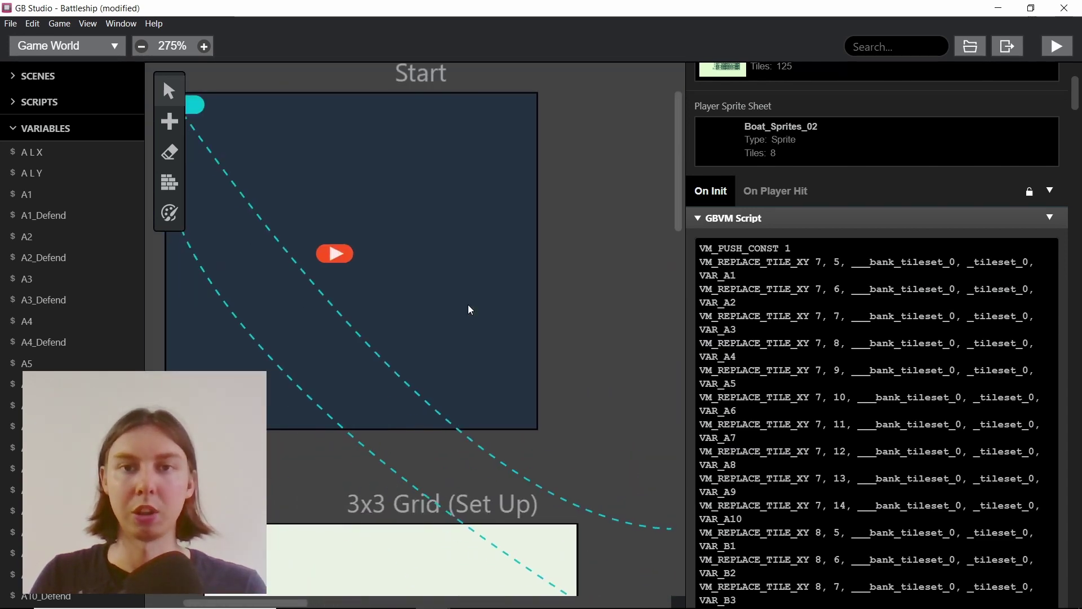
scroll(456, 280, "up", 2)
scroll(456, 280, "up", 1)
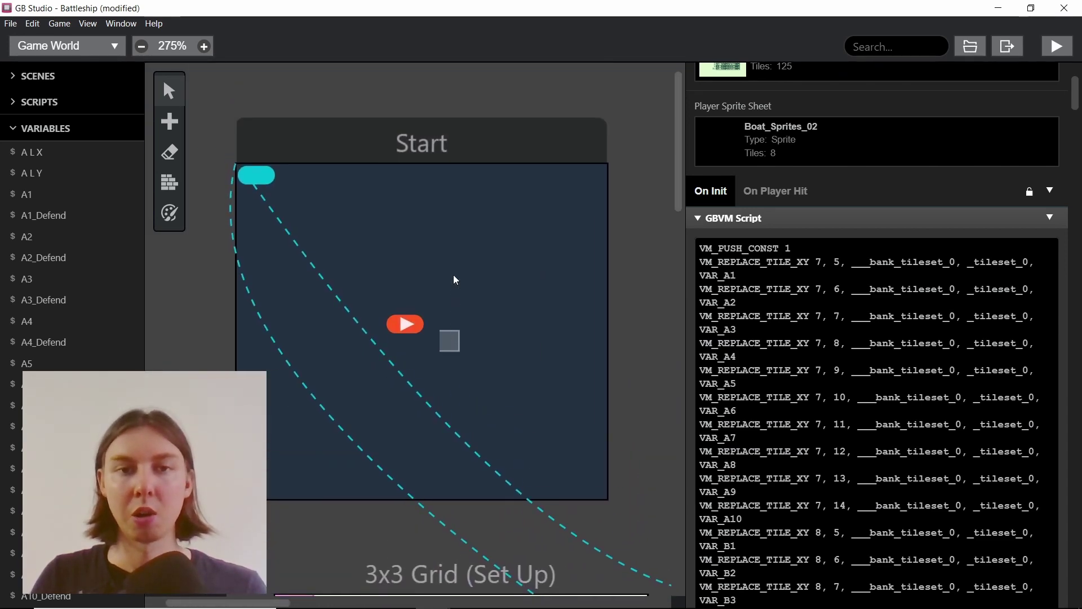
left_click(460, 262)
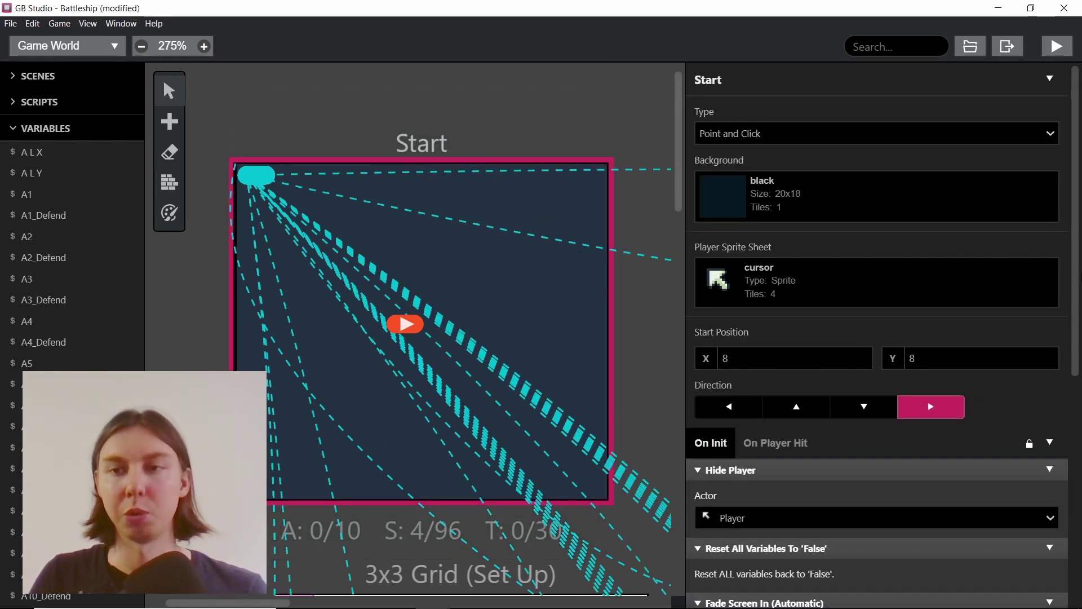
scroll(1058, 306, "down", 9)
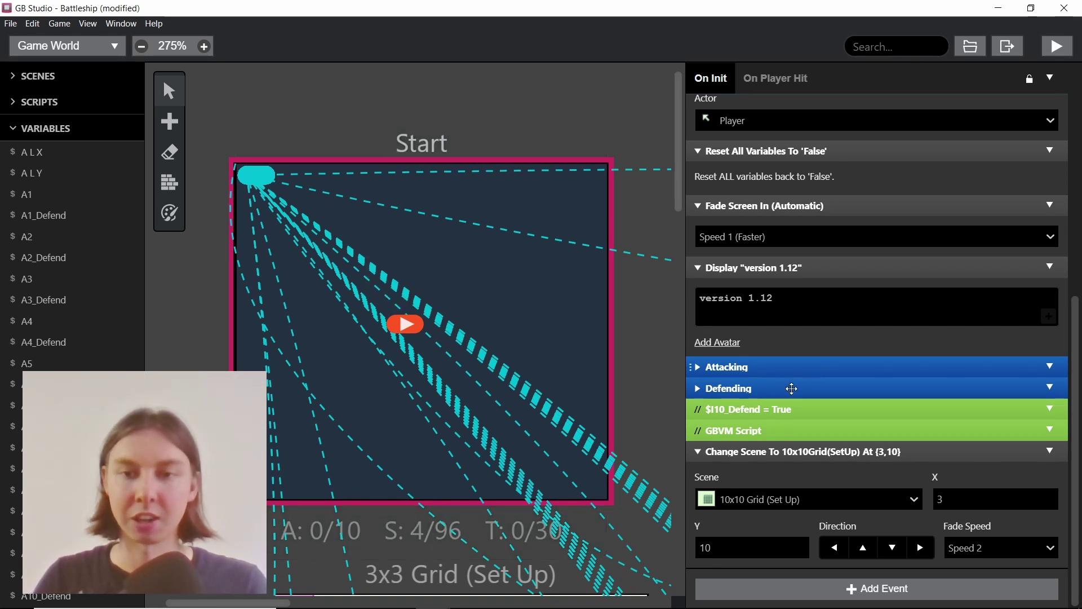
Expand the Attacking group of variable resets in the Start scene's script.
mouse_move(761, 323)
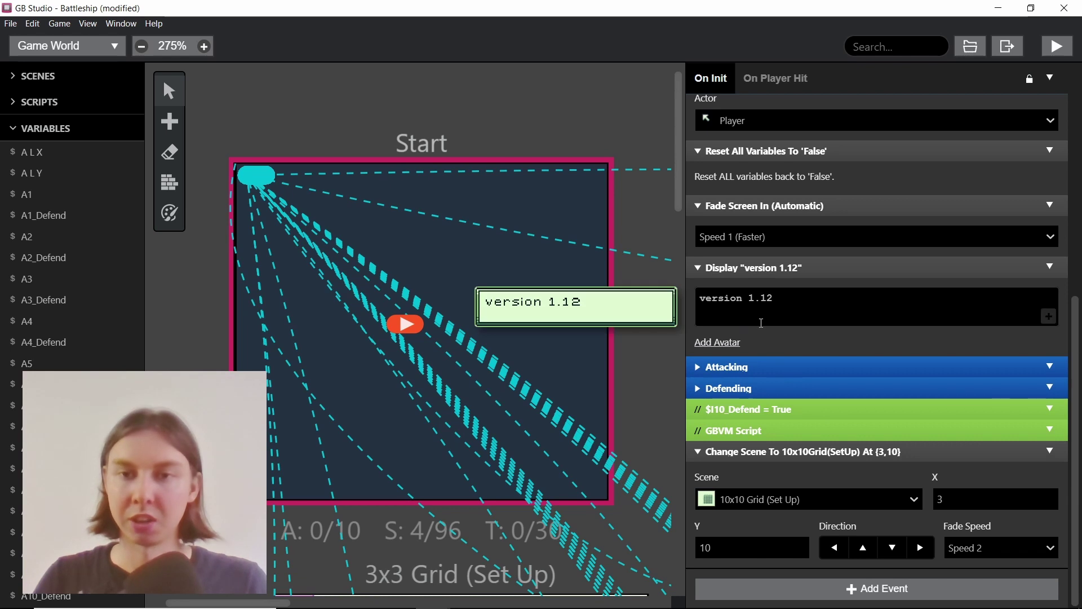
left_click(1047, 431)
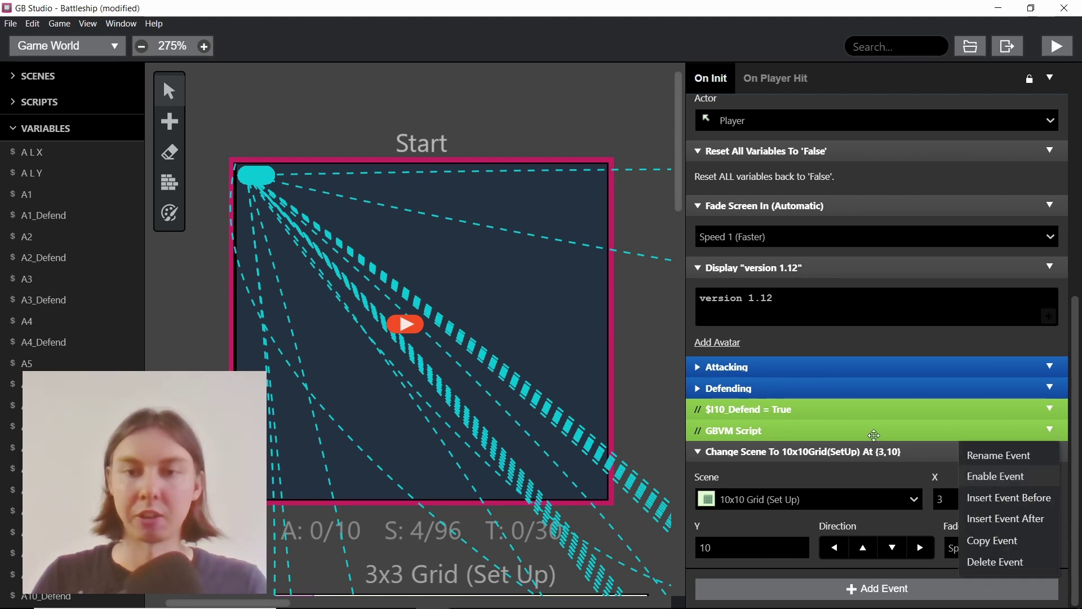
left_click(713, 367)
scroll(716, 253, "down", 2)
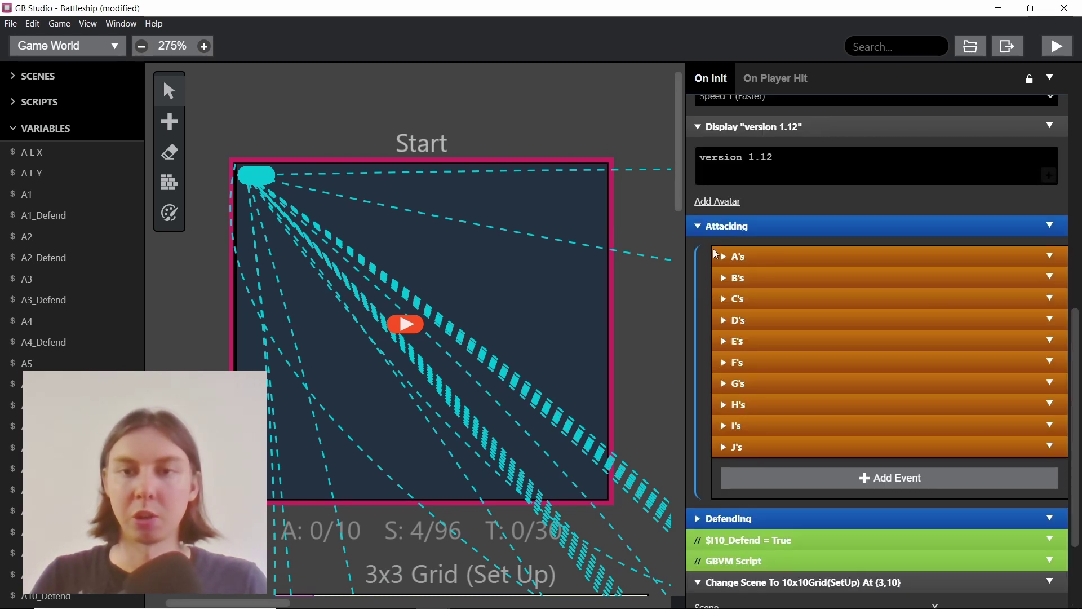
Expand the A's group to review its variable resets, then collapse it again.
left_click(780, 253)
scroll(722, 330, "down", 2)
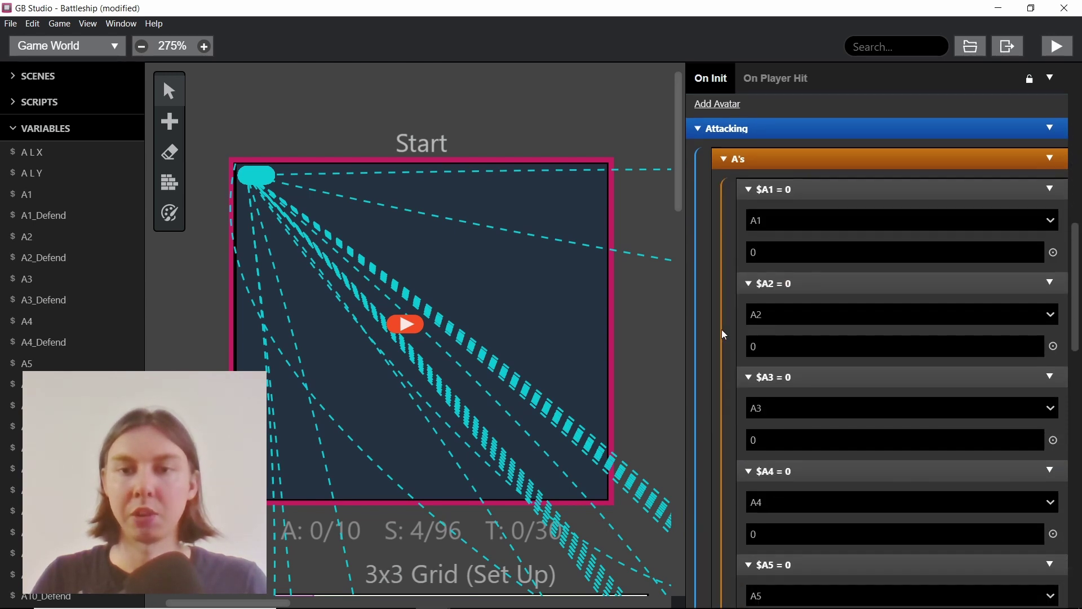
scroll(724, 335, "down", 1)
scroll(724, 335, "up", 3)
left_click(754, 255)
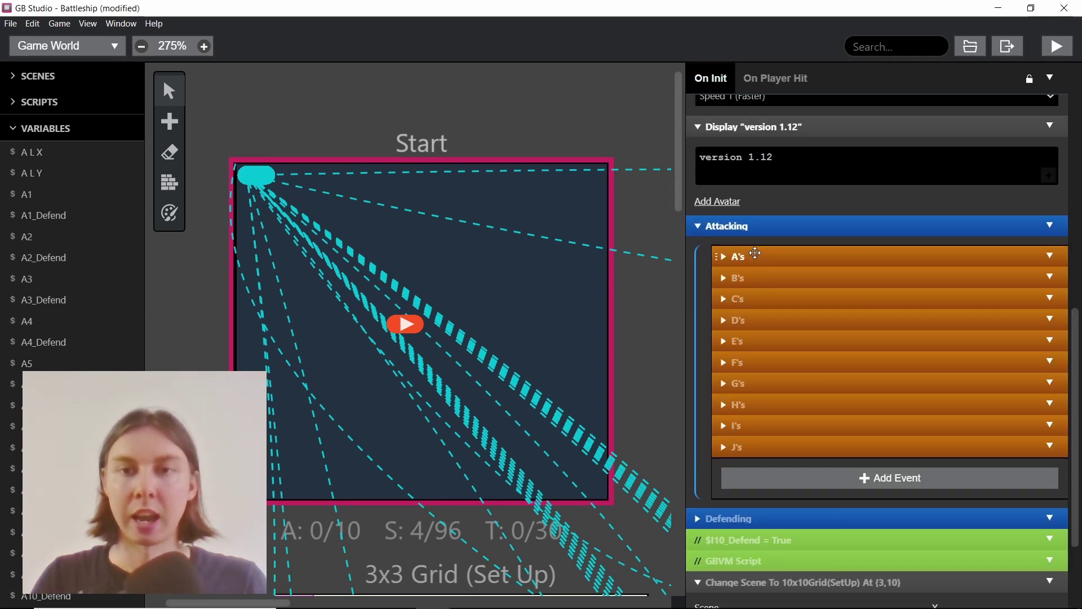